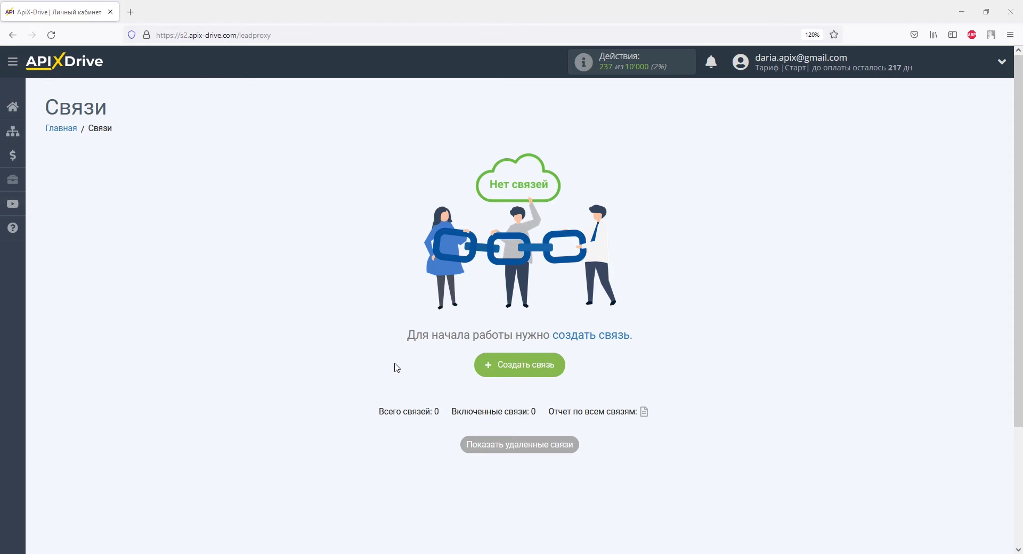
Step: Create a new connection with Телеграм (источник) as the data source system
left_click(493, 370)
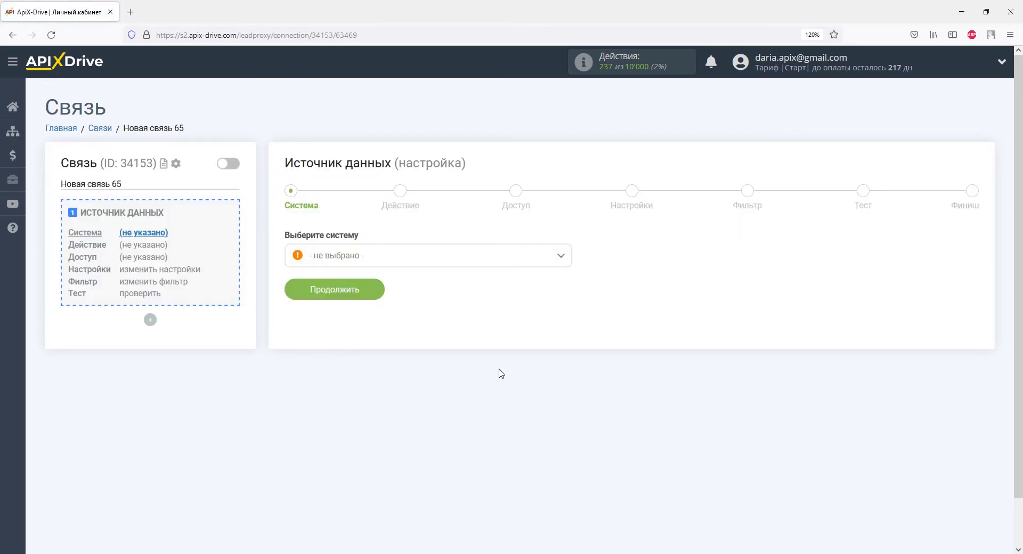
left_click(558, 262)
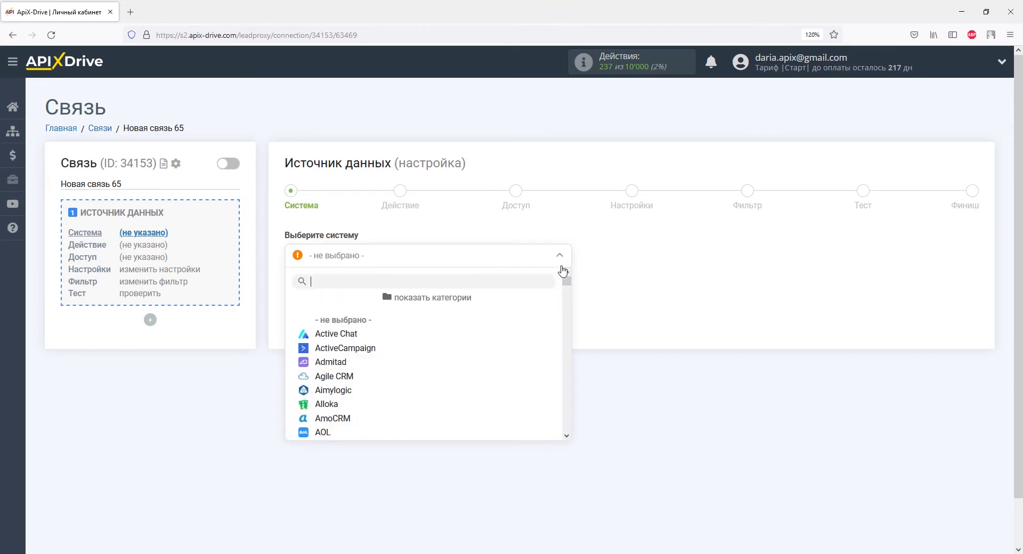
left_click_drag(566, 290, 548, 426)
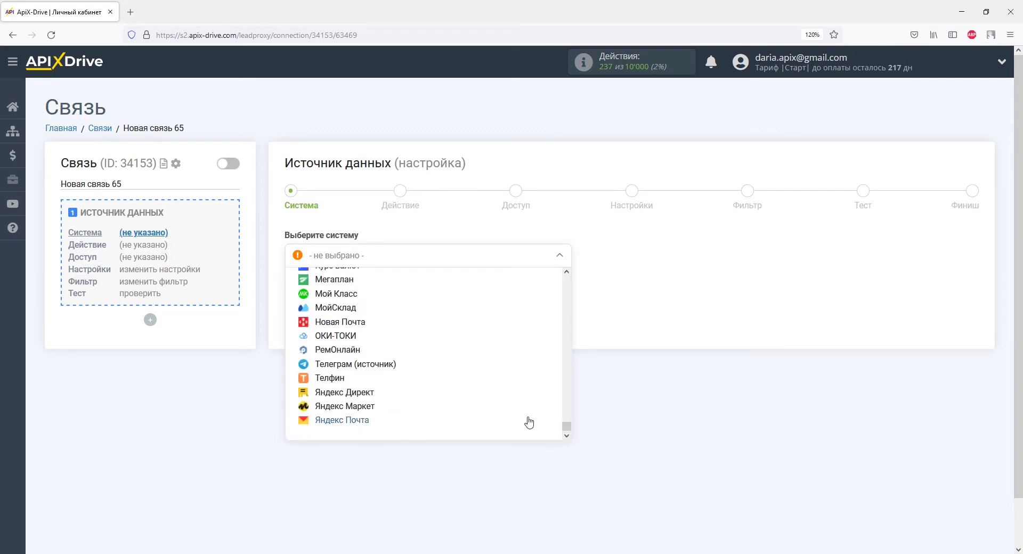
left_click(384, 369)
left_click(373, 292)
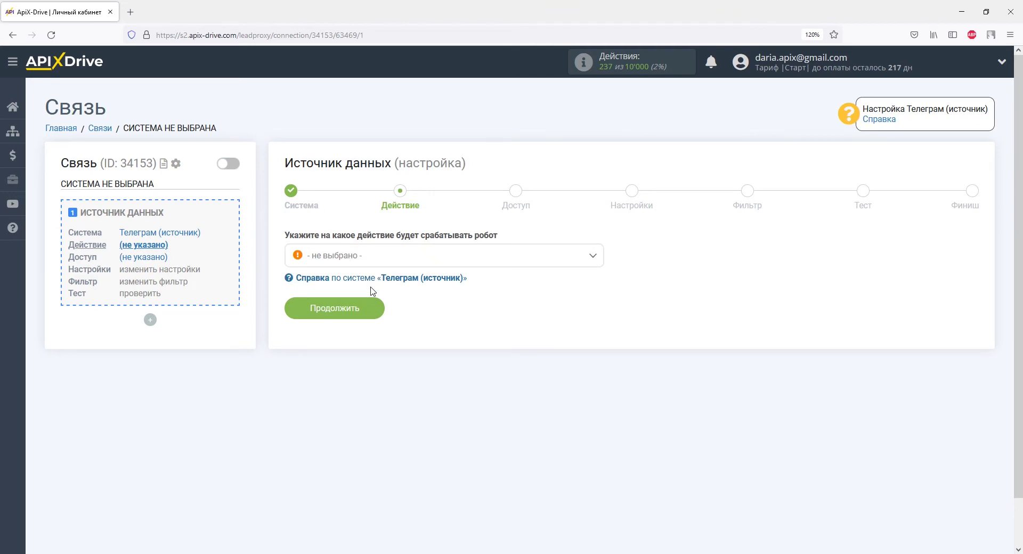
Step: Set the source action to Получить сообщения (новые) and proceed to account access
left_click(375, 256)
left_click(375, 321)
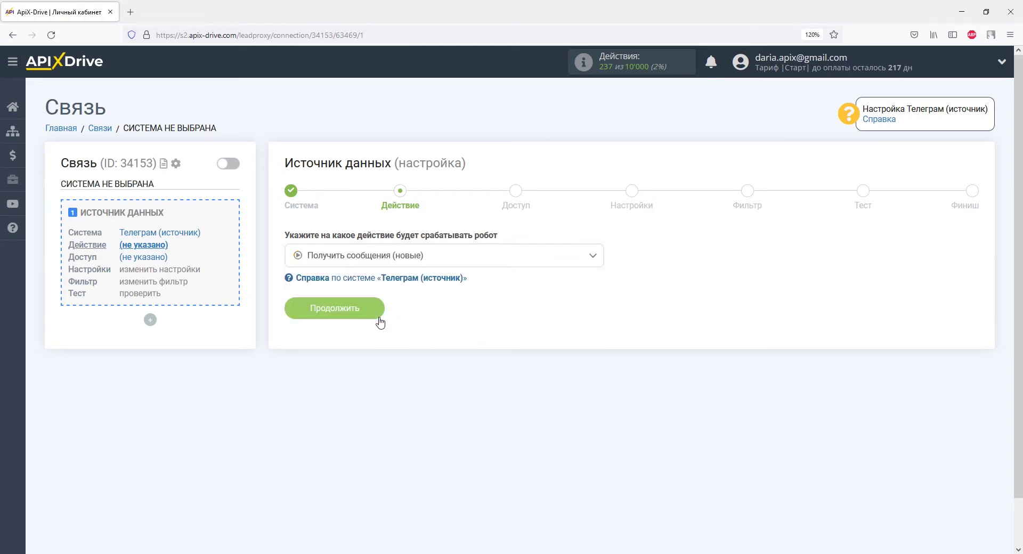
left_click(372, 310)
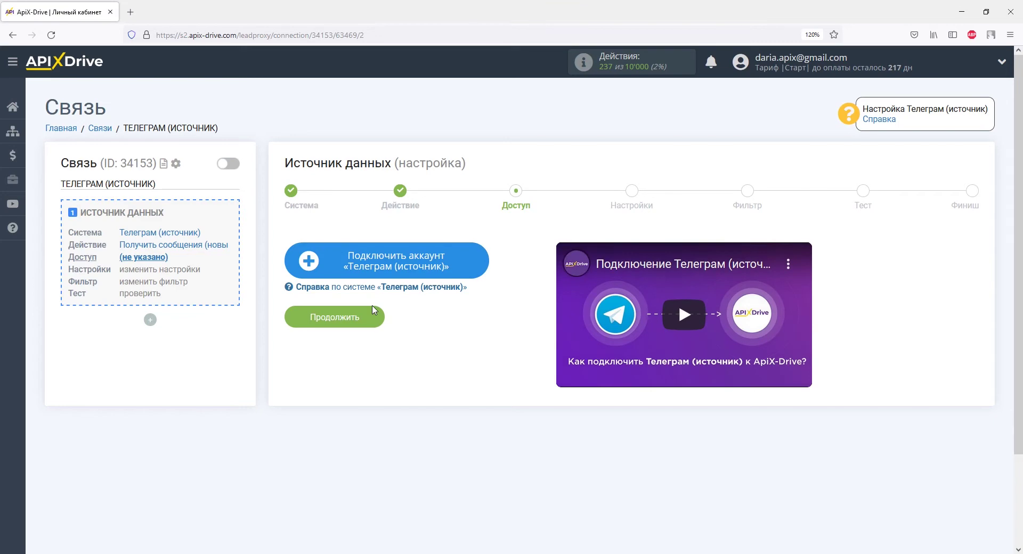
Step: Open the Telegram account connection dialog, then switch to the BotFather chat in Telegram
left_click(328, 262)
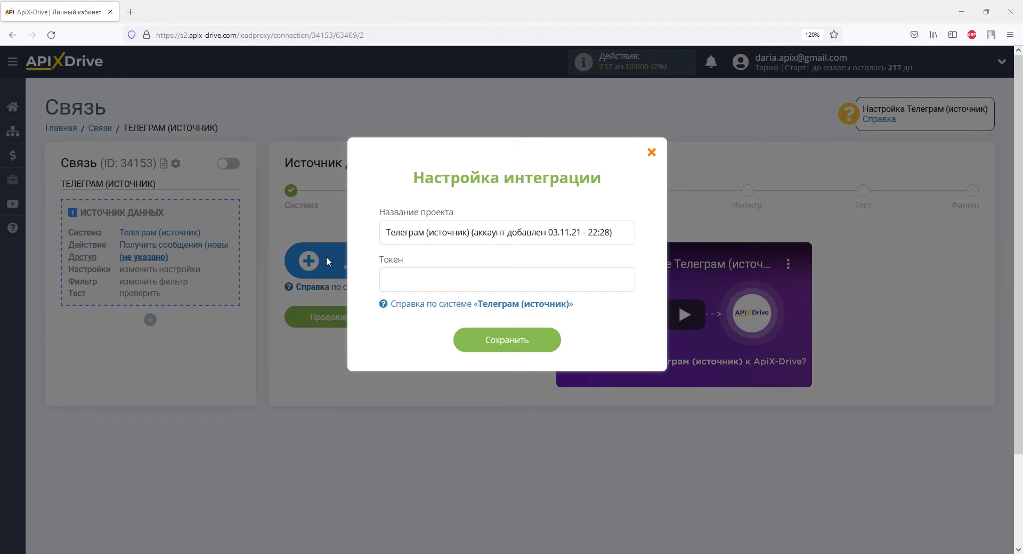
key("alt+Tab")
scroll(450, 241, "down", 3)
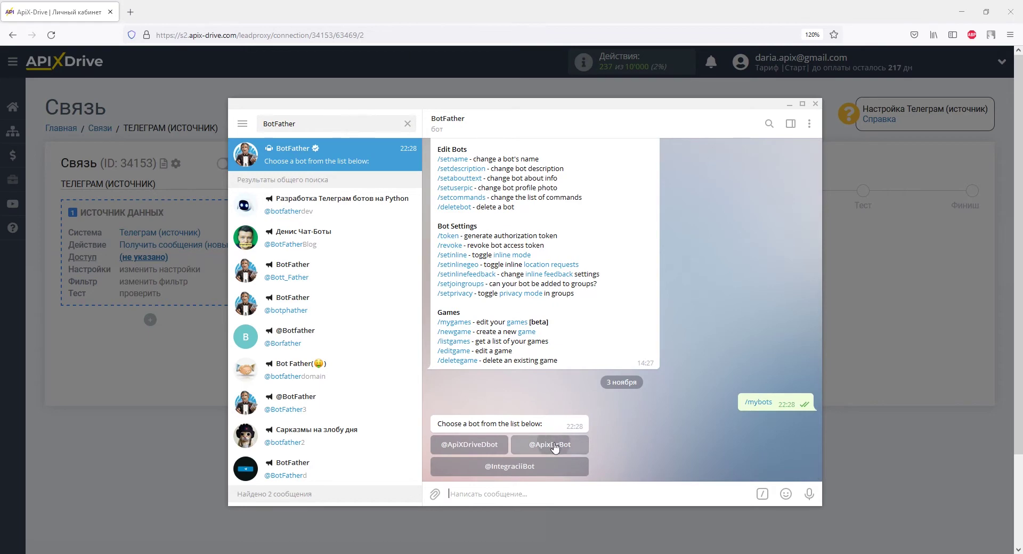
Step: Copy the Apix-Drive bot's API token from BotFather and paste it into the Токен field
left_click(554, 445)
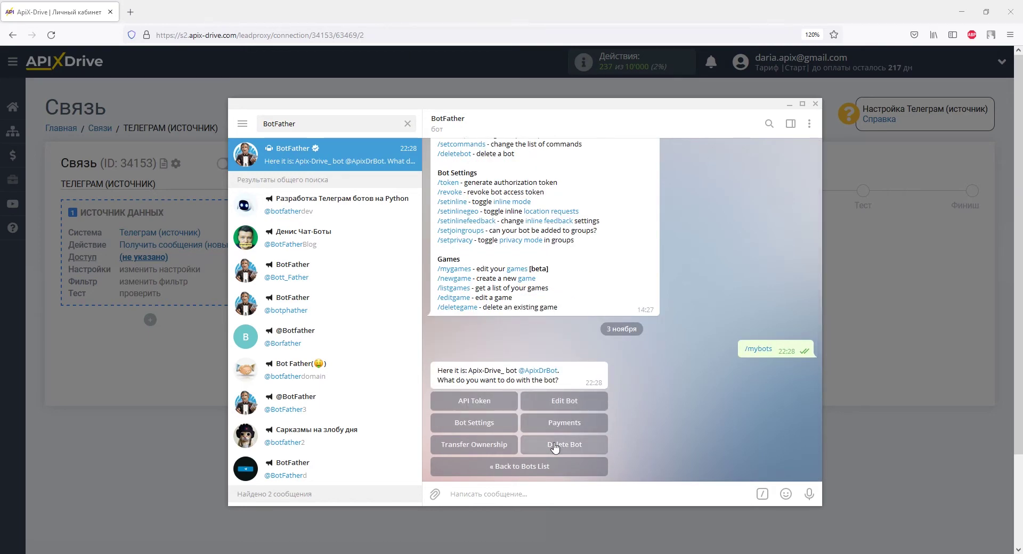
left_click(482, 401)
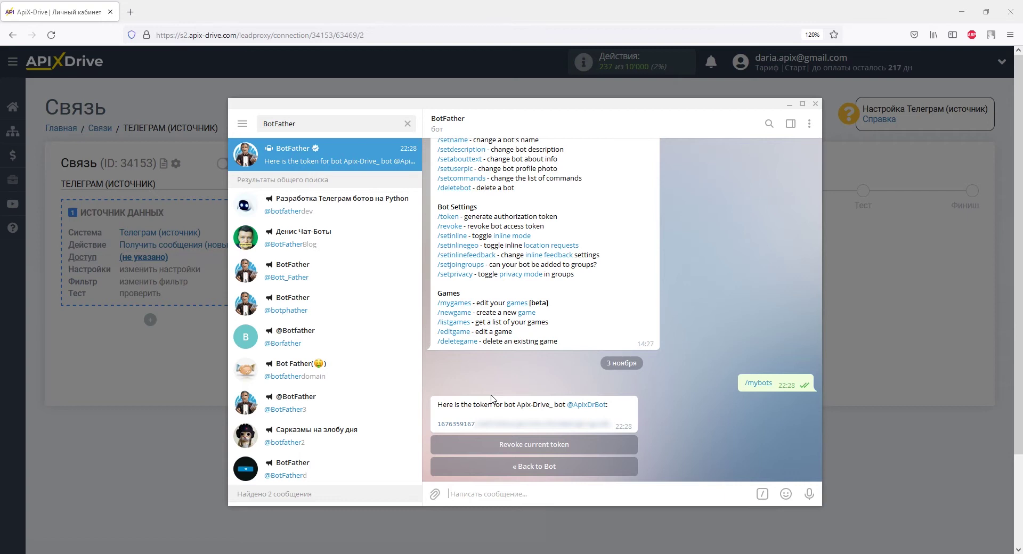
left_click_drag(436, 424, 611, 424)
right_click(610, 424)
left_click(640, 307)
key("alt+Tab")
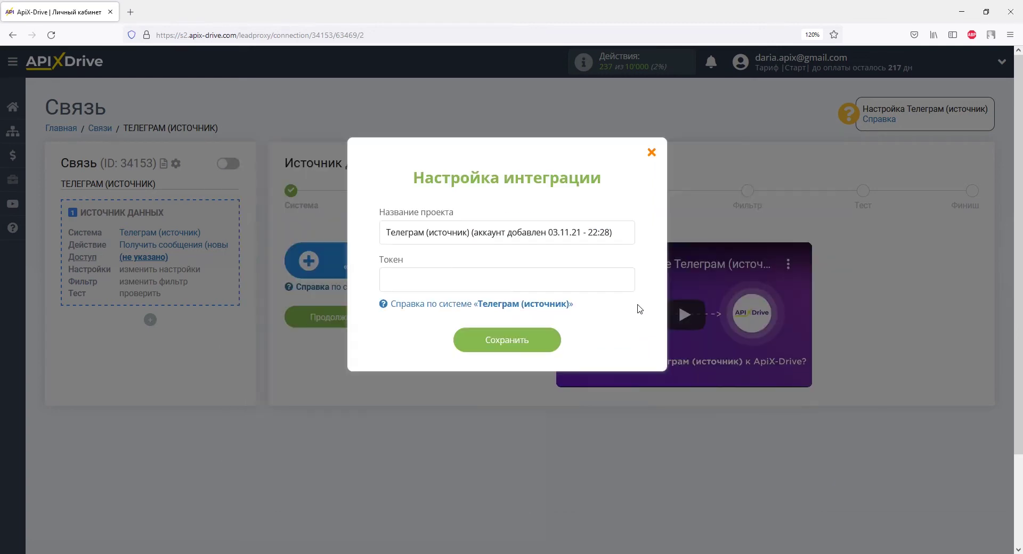
right_click(528, 281)
left_click(560, 358)
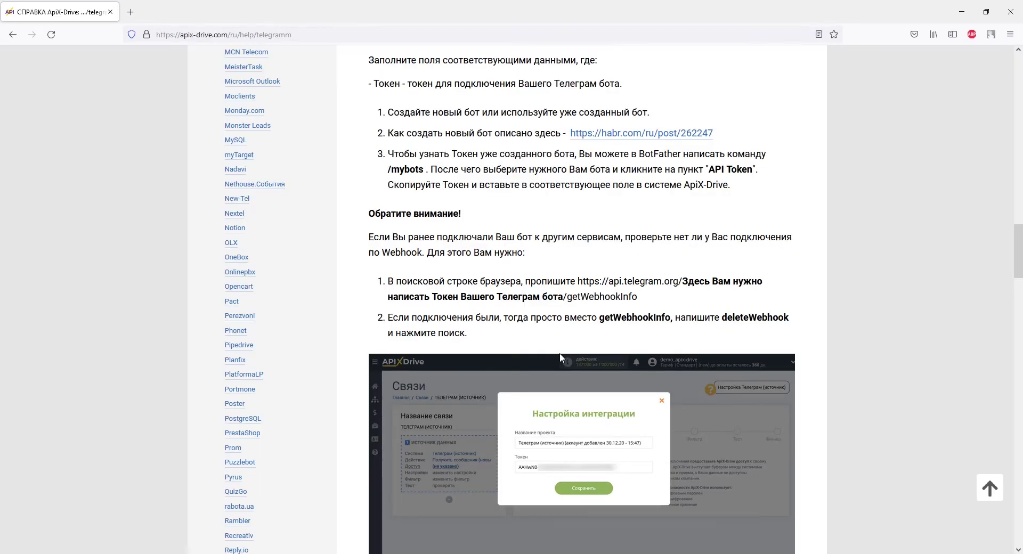
Step: Copy the api.telegram.org getWebhookInfo URL from the help article into a new tab
left_click_drag(578, 281, 638, 297)
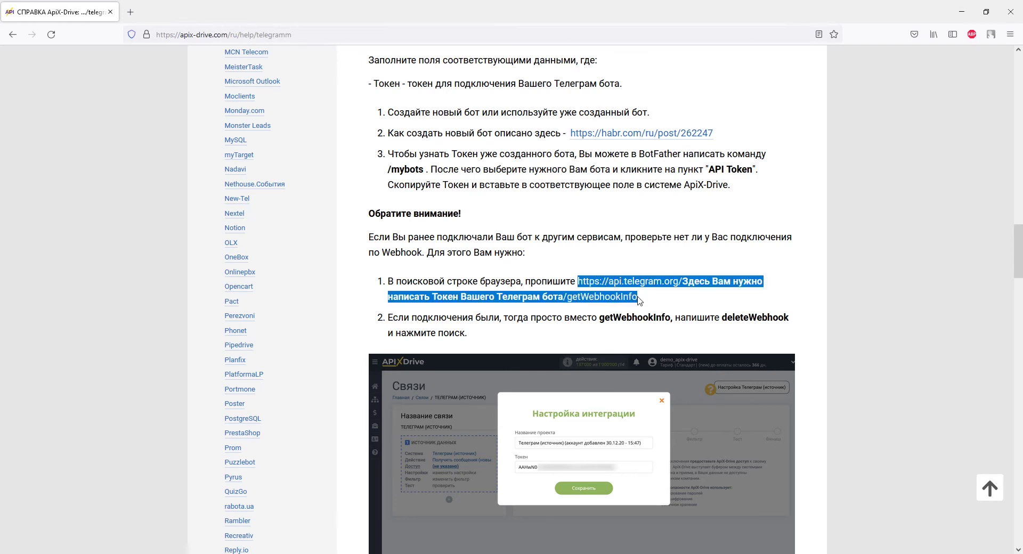
right_click(637, 297)
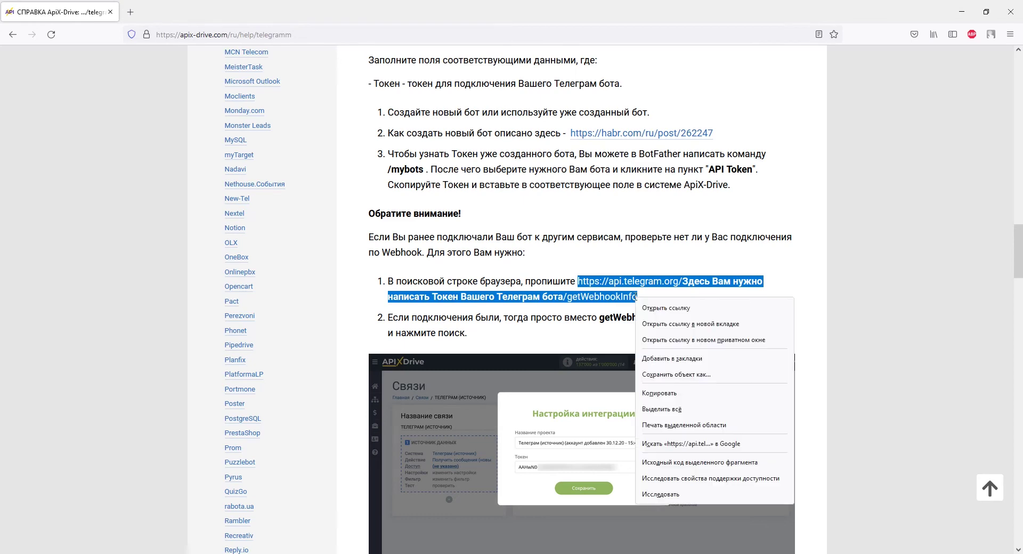
left_click(657, 394)
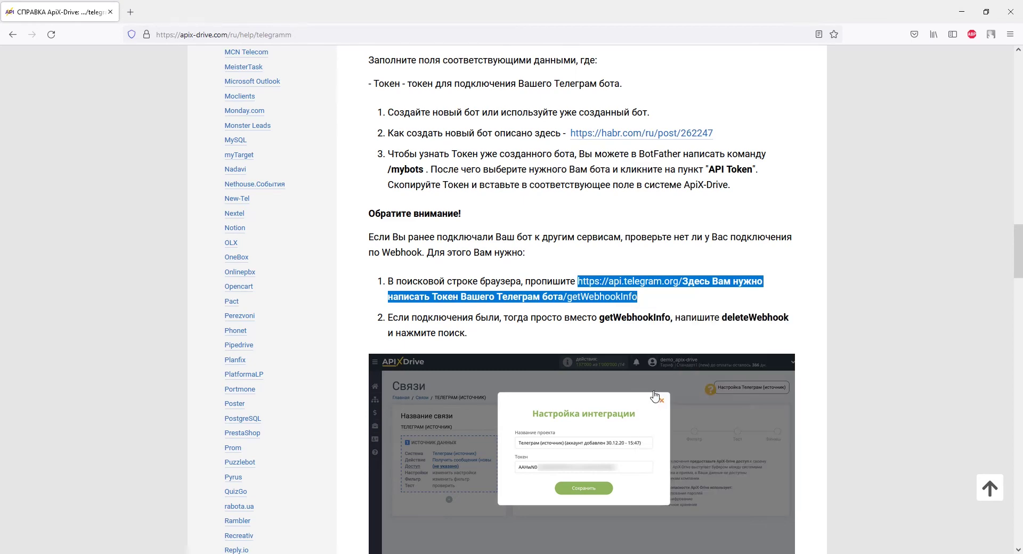
left_click(130, 12)
right_click(148, 35)
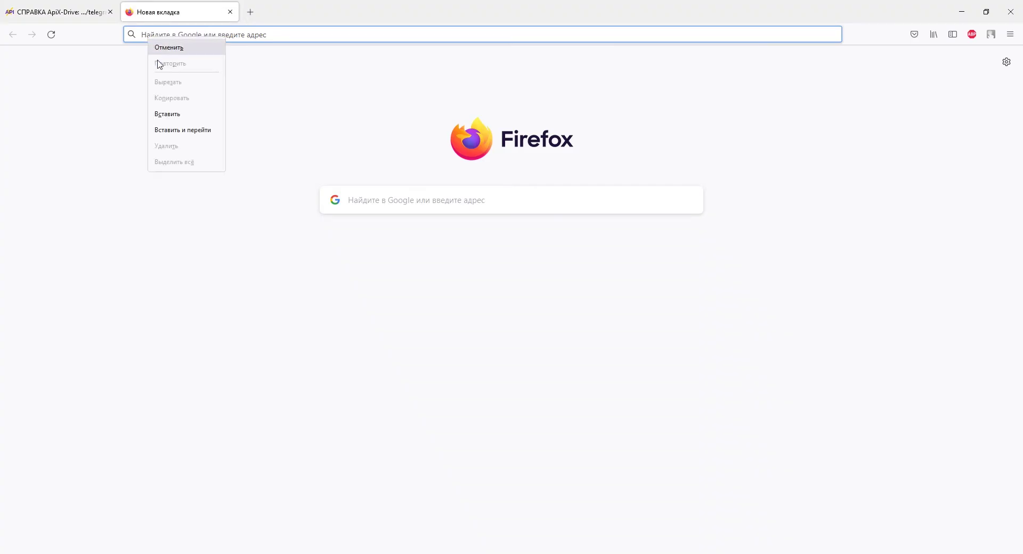
Step: Load getWebhookInfo with the bot token in place of the placeholder, getting 404 Not Found
left_click(166, 113)
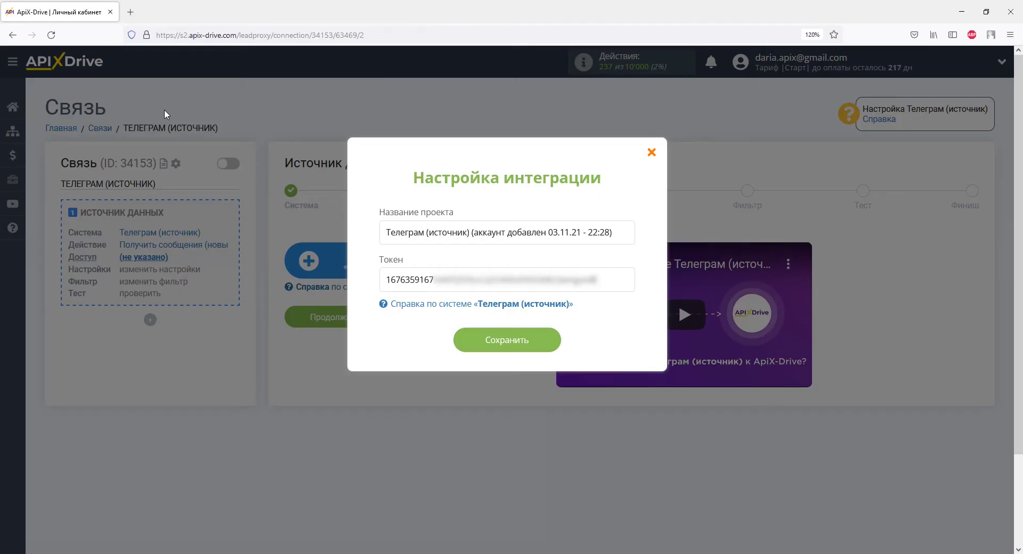
left_click_drag(385, 280, 597, 279)
right_click(595, 280)
left_click(629, 341)
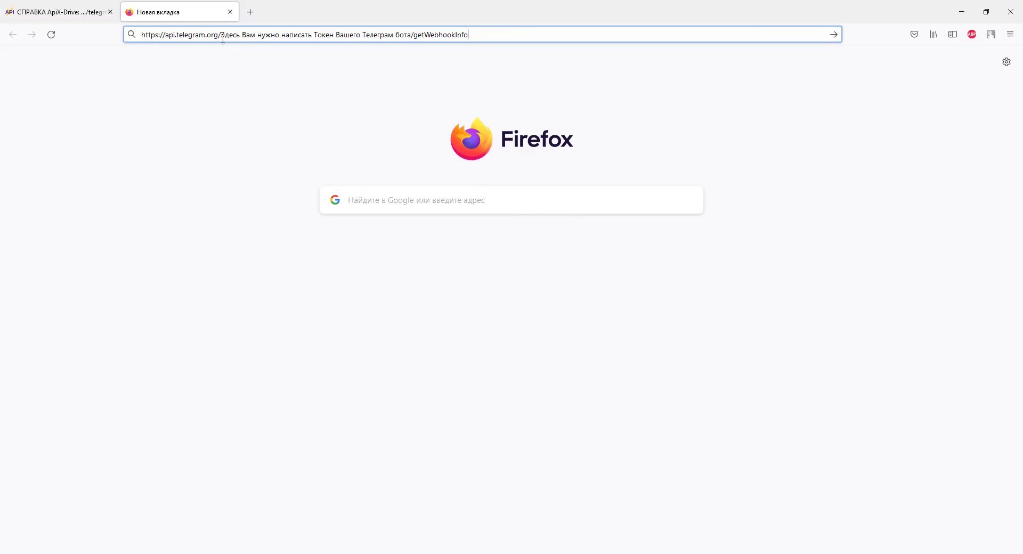
left_click_drag(220, 35, 411, 41)
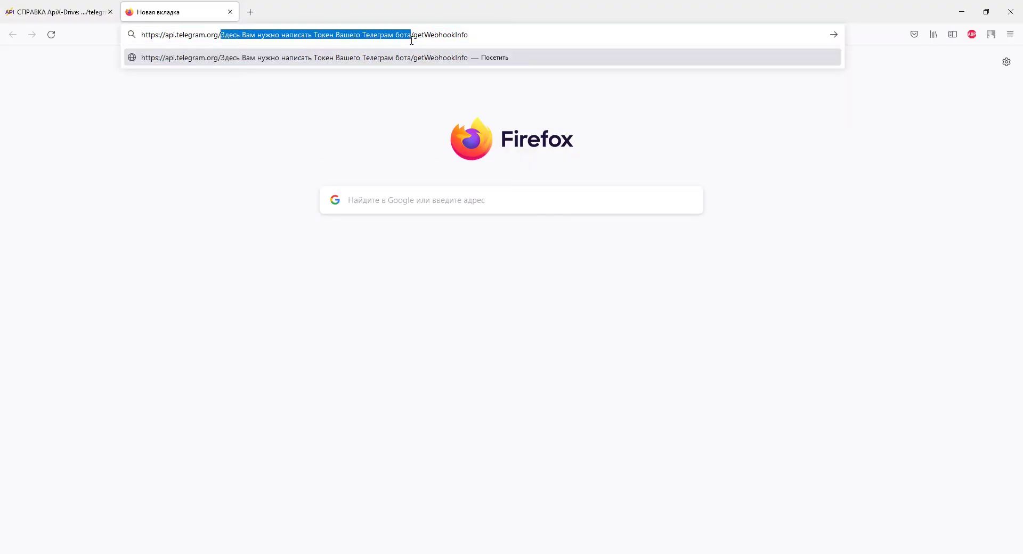
right_click(412, 41)
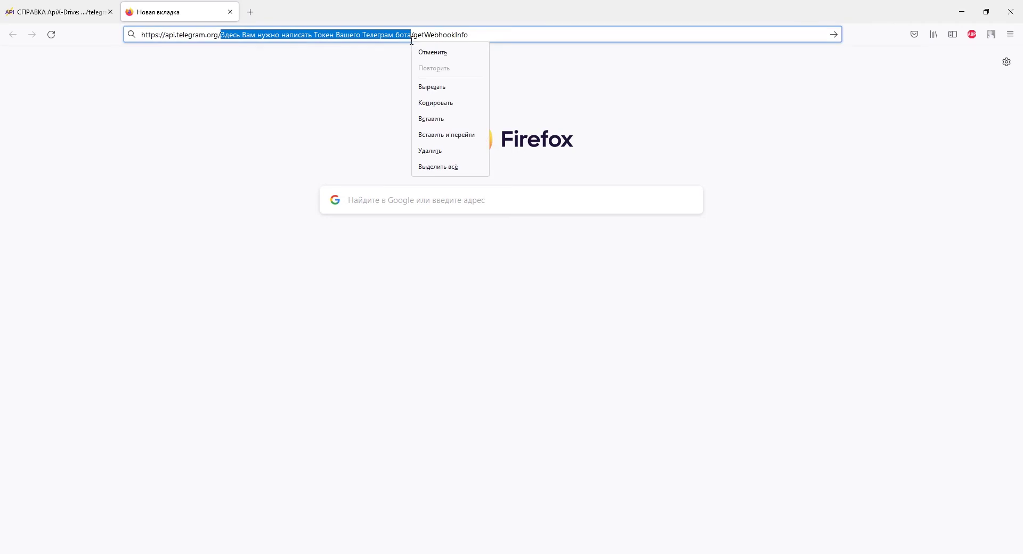
left_click(426, 118)
key("Return")
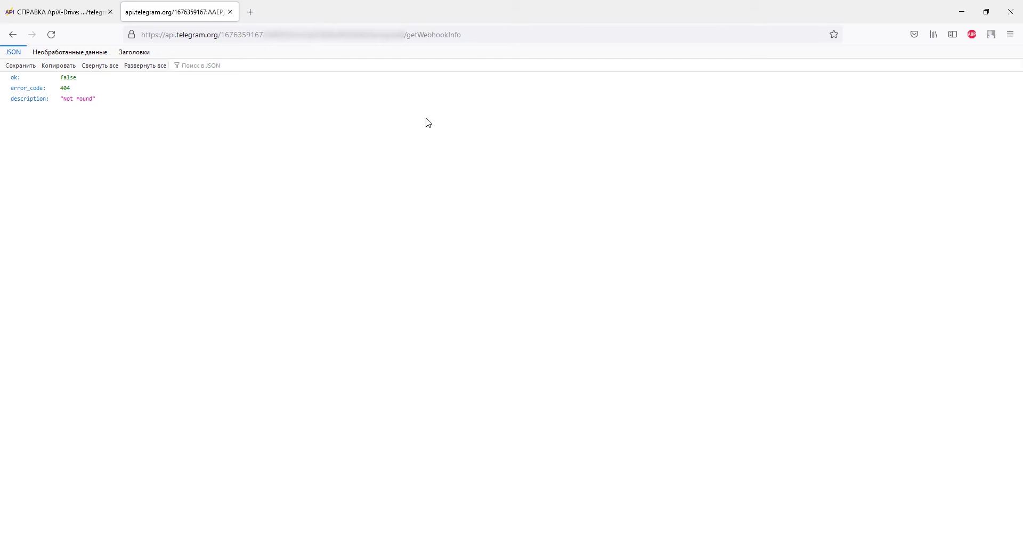
left_click(67, 15)
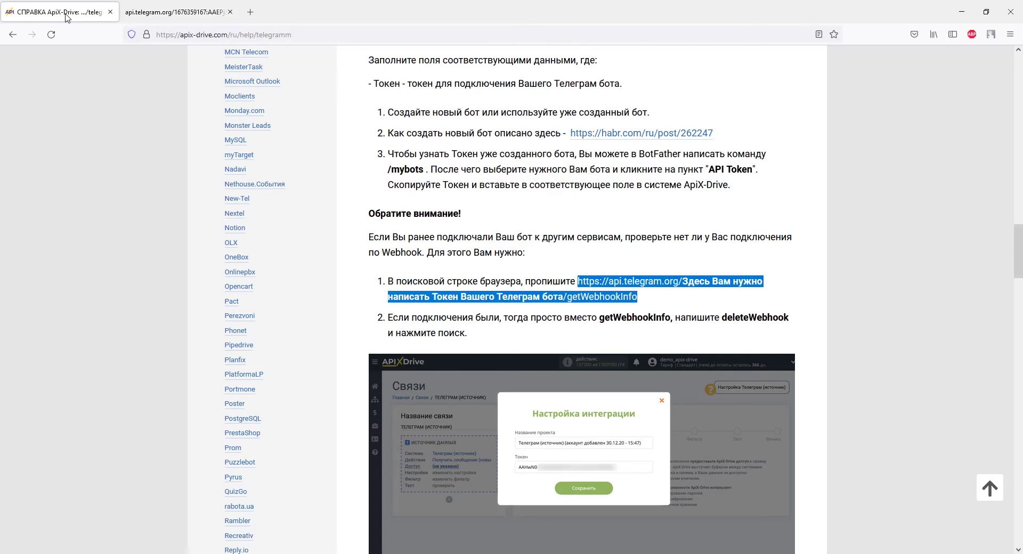
Step: In another new tab, enter the getWebhookInfo URL with the bot token filled in
right_click(629, 298)
left_click(655, 395)
left_click(250, 12)
right_click(262, 34)
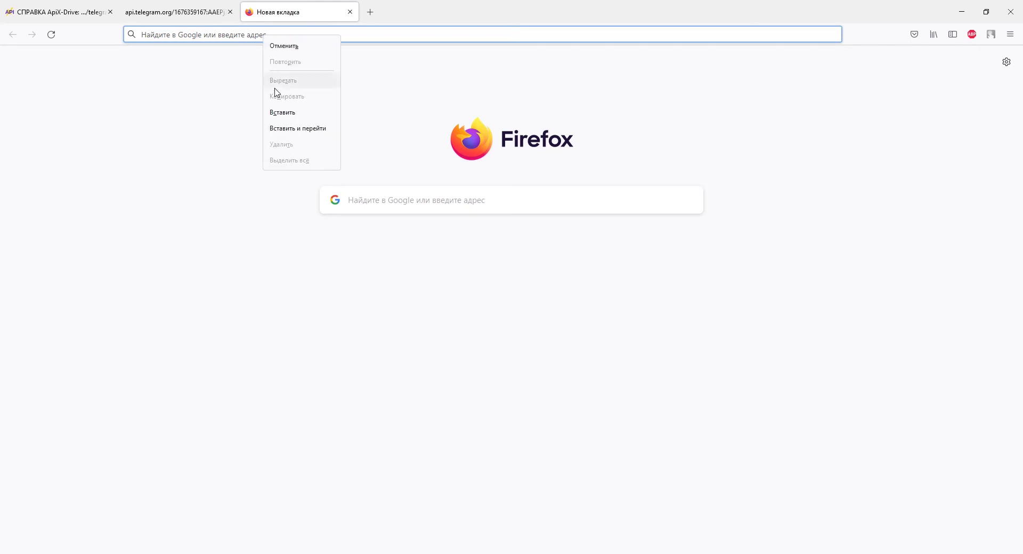
left_click(280, 112)
left_click(280, 112)
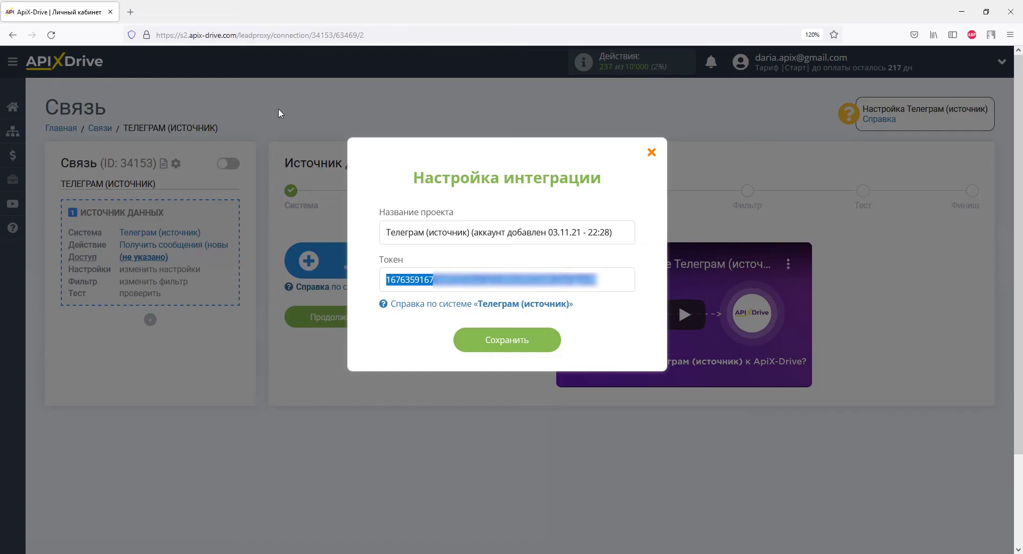
right_click(394, 288)
left_click(413, 340)
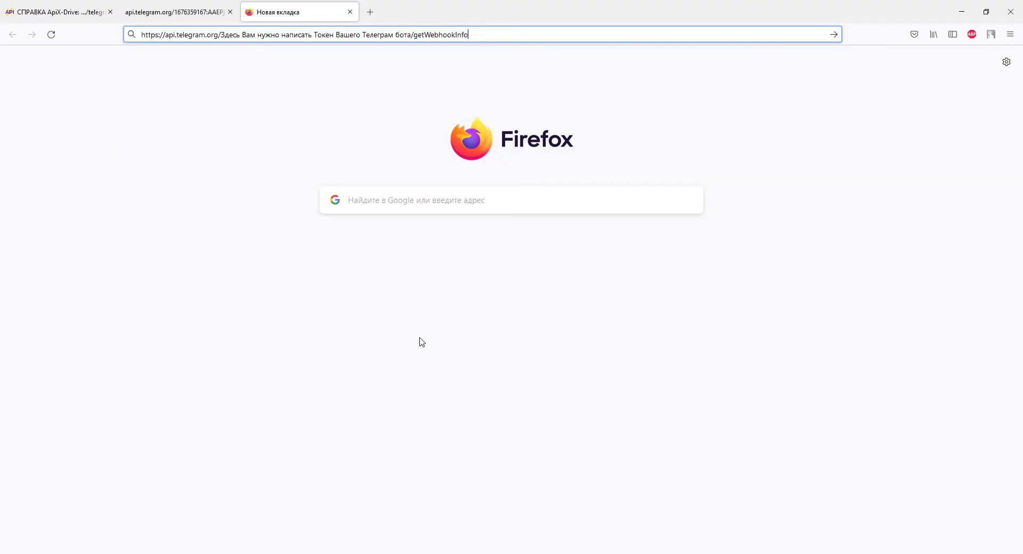
left_click_drag(220, 35, 413, 36)
right_click(413, 37)
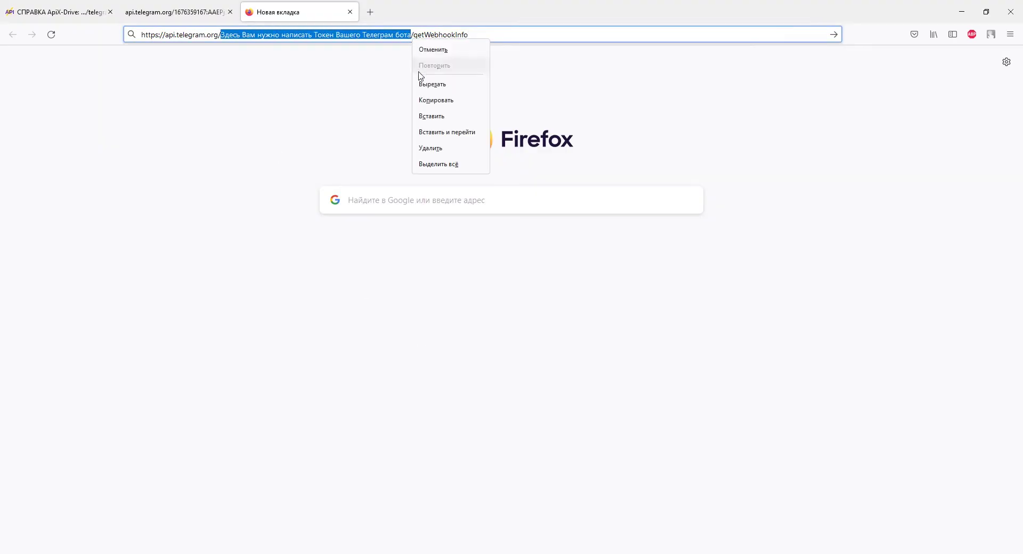
left_click(429, 115)
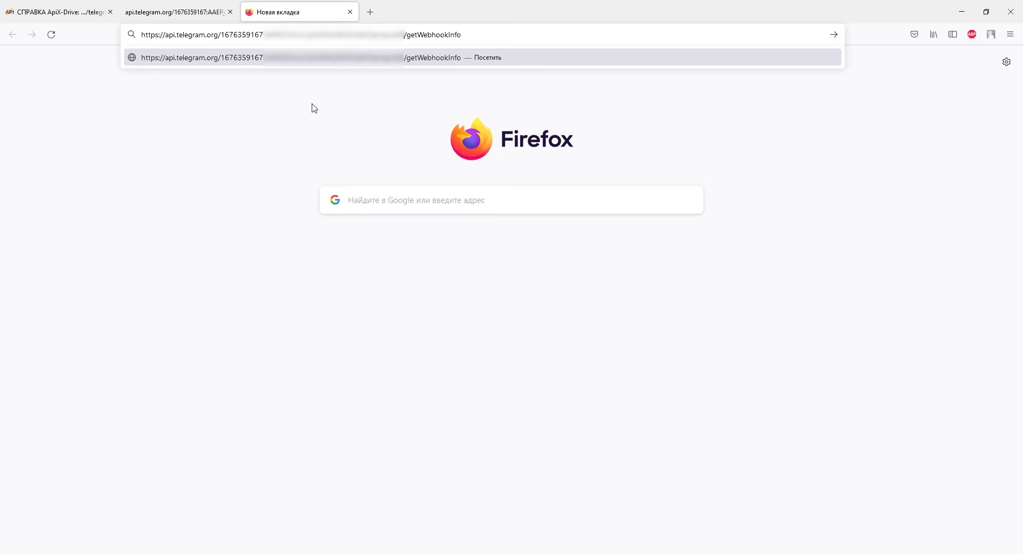
Step: Replace getWebhookInfo with deleteWebhook copied from the help article and load the address
left_click(64, 16)
left_click(703, 327)
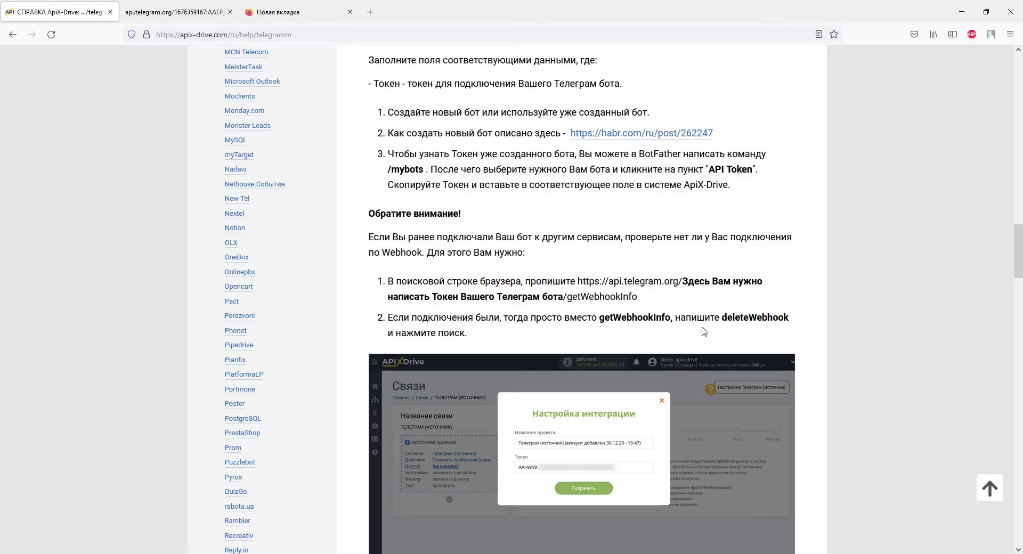
left_click_drag(722, 317, 789, 318)
right_click(790, 317)
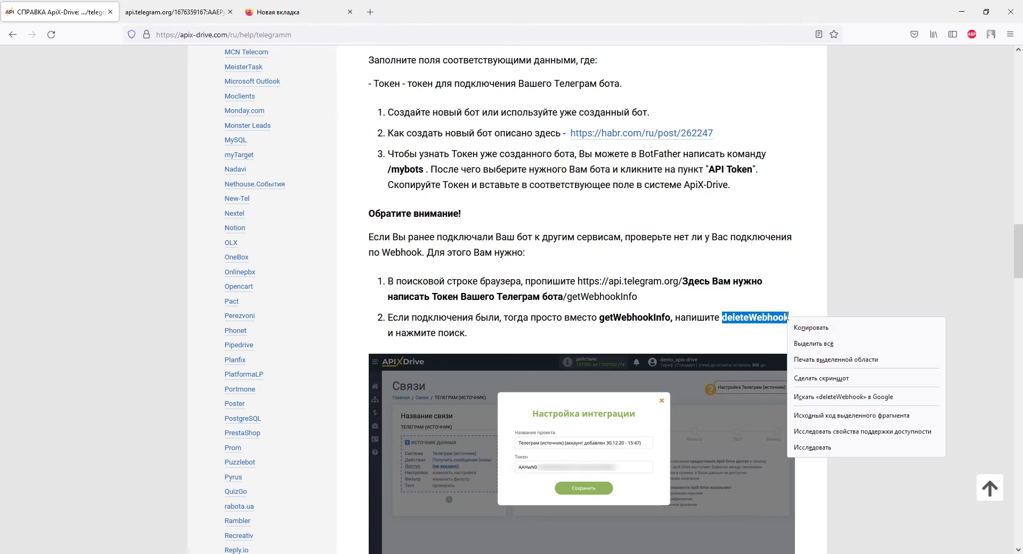
left_click(795, 327)
left_click(308, 21)
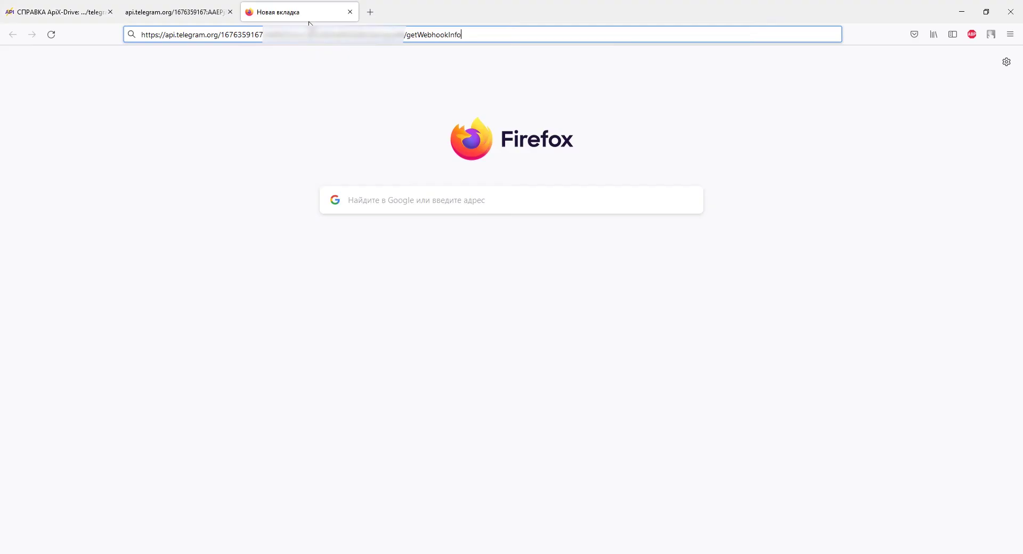
left_click(407, 34)
left_click_drag(407, 34, 476, 42)
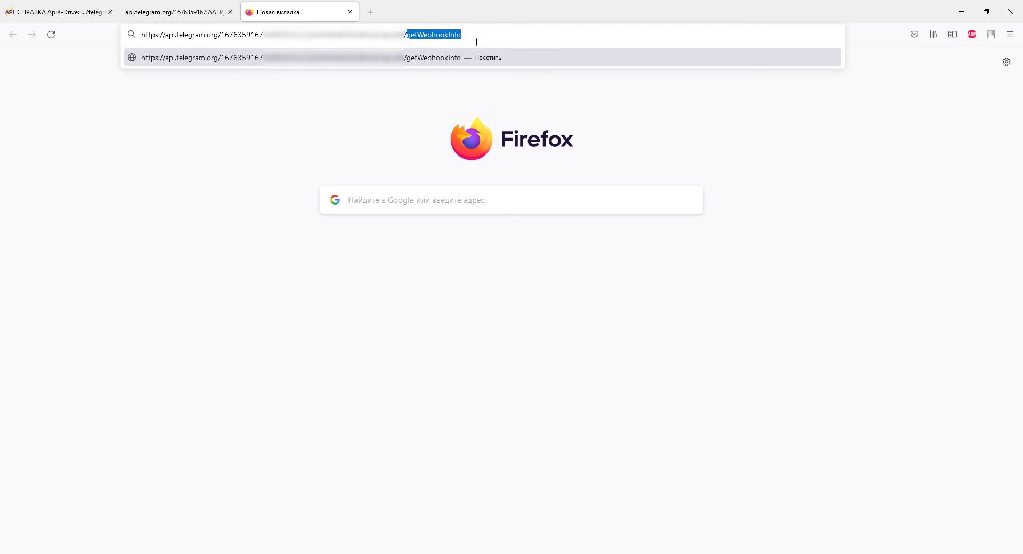
right_click(467, 36)
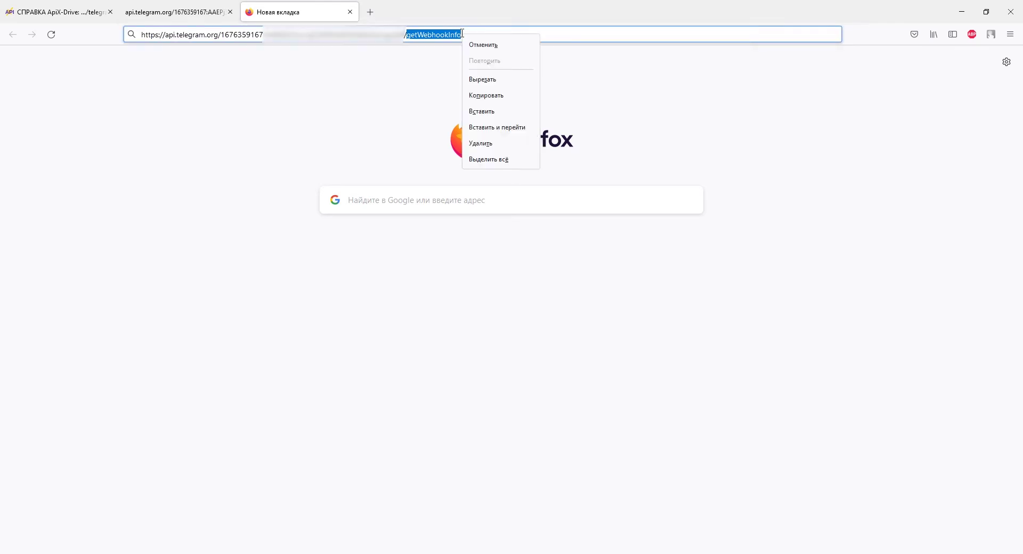
left_click(484, 114)
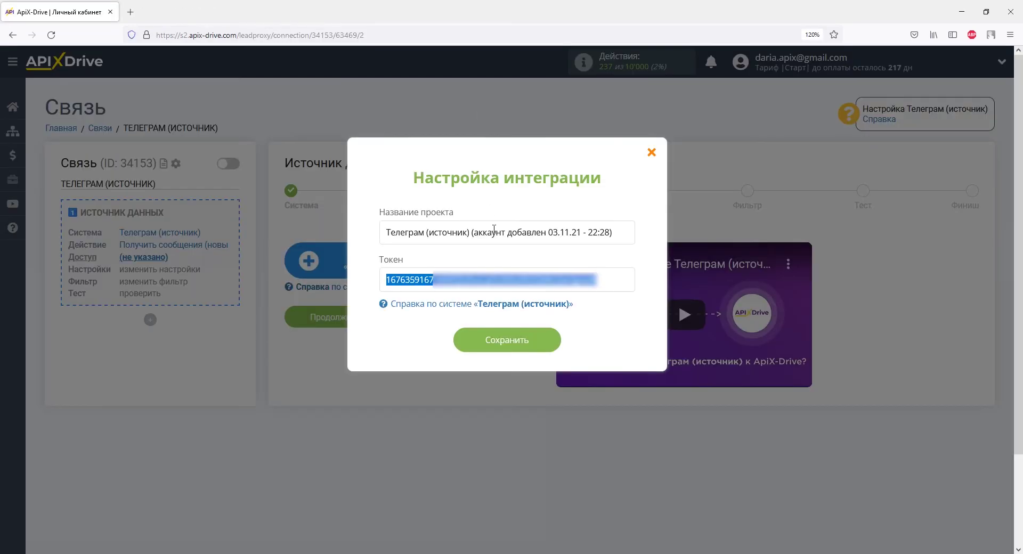
Step: Save the Telegram integration and continue past Доступ and Настройки to the Фильтр step
left_click(507, 341)
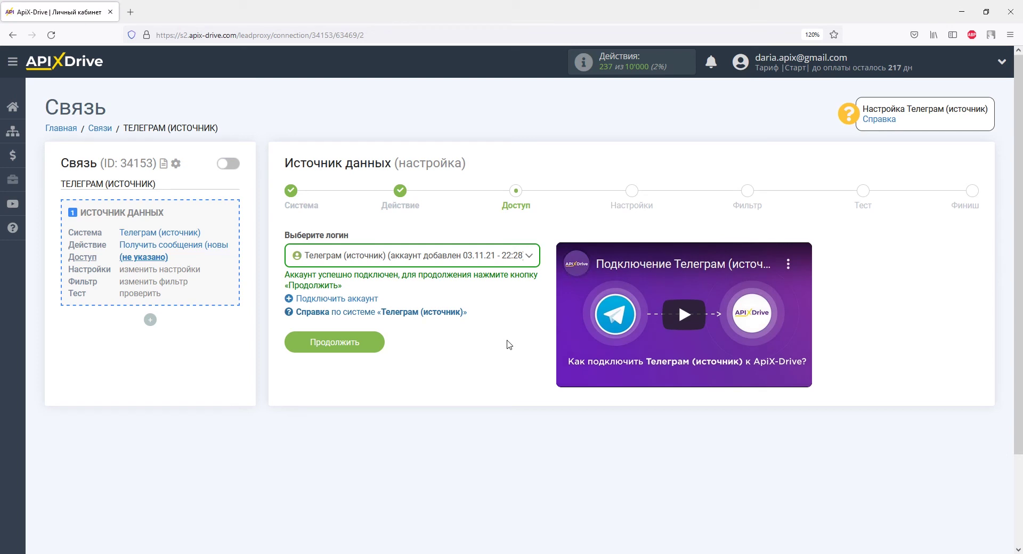
left_click(369, 343)
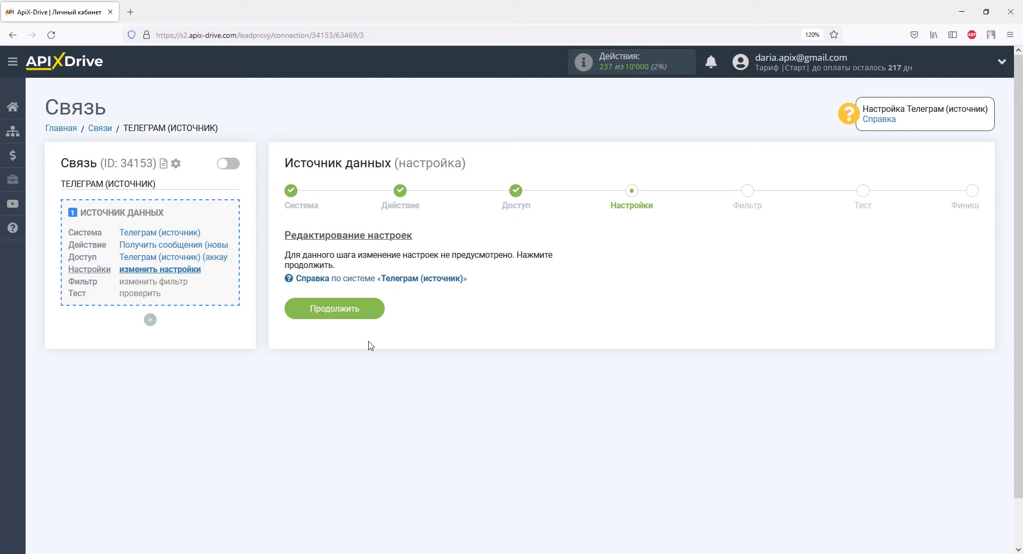
left_click(363, 310)
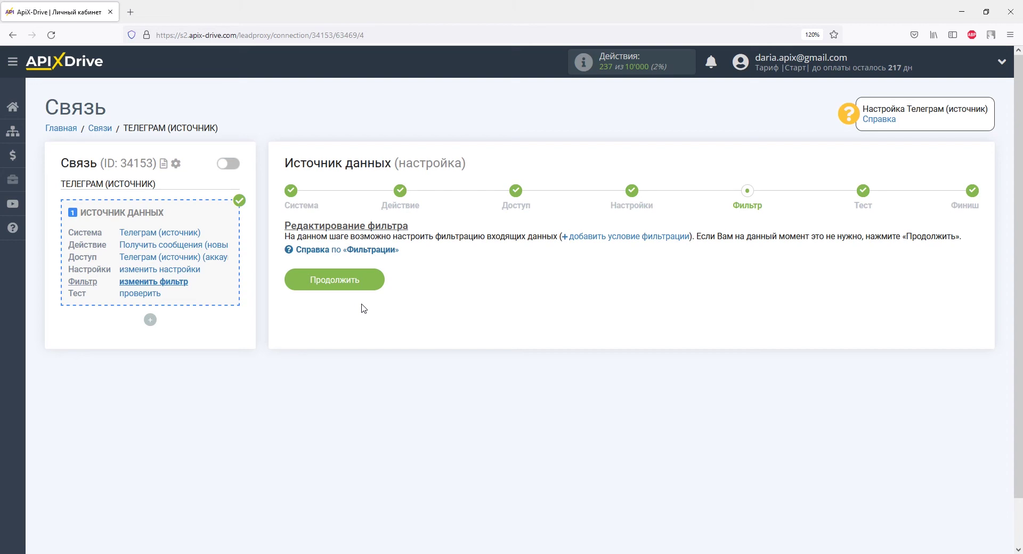
Step: Skip filtering, check the sample Telegram message in the test data, and reach Финиш
left_click(365, 284)
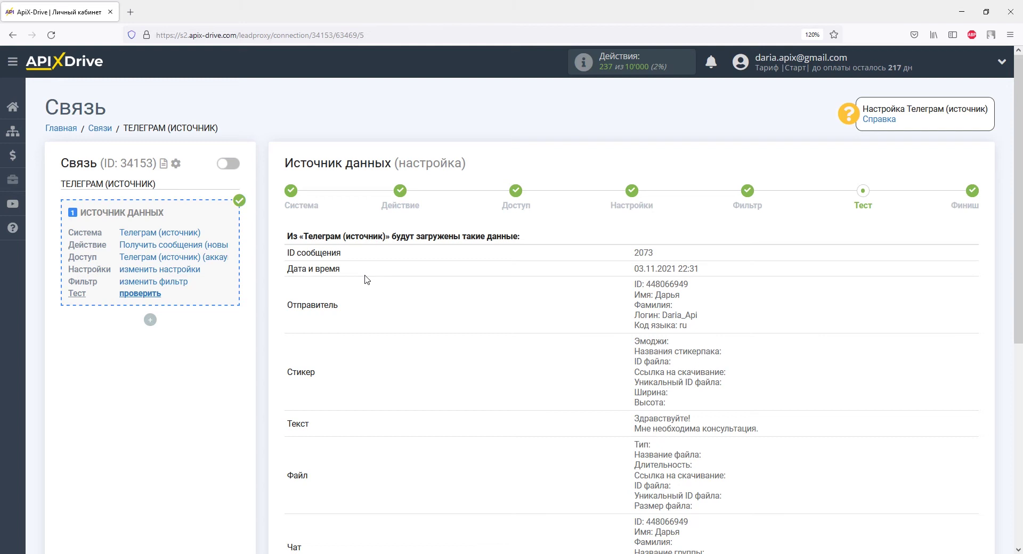
scroll(367, 279, "down", 3)
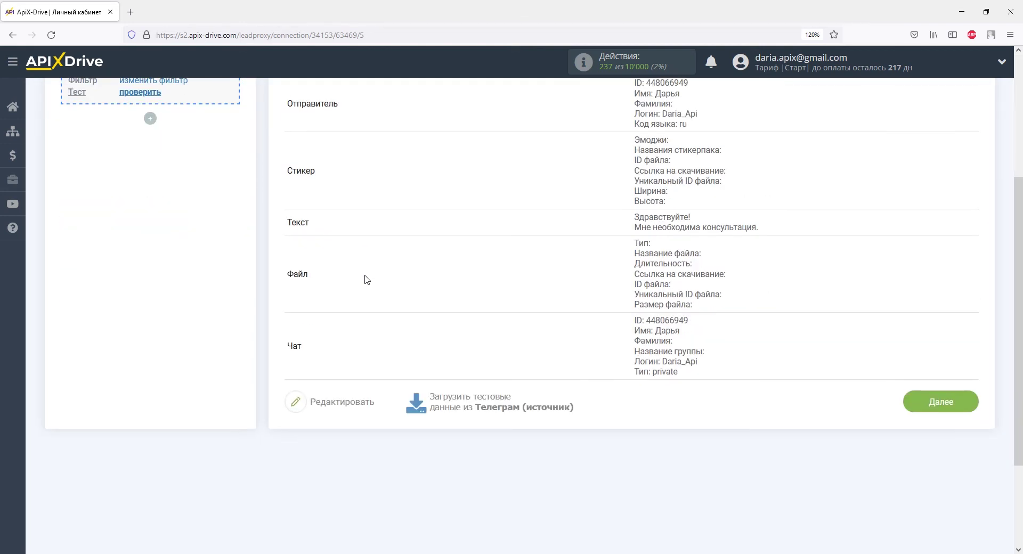
left_click(912, 401)
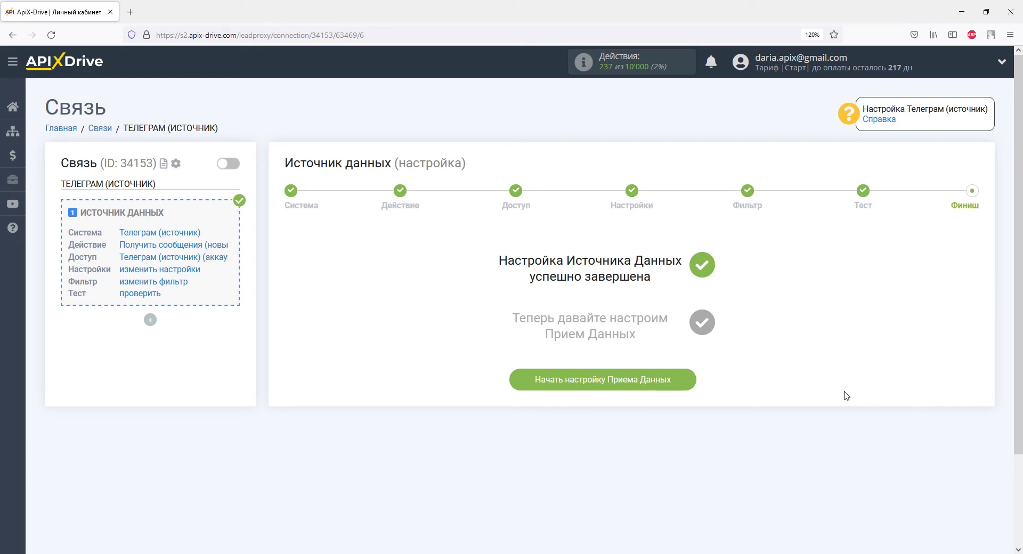
Step: Start the data receiver setup with Trello as the receiving system
left_click(642, 382)
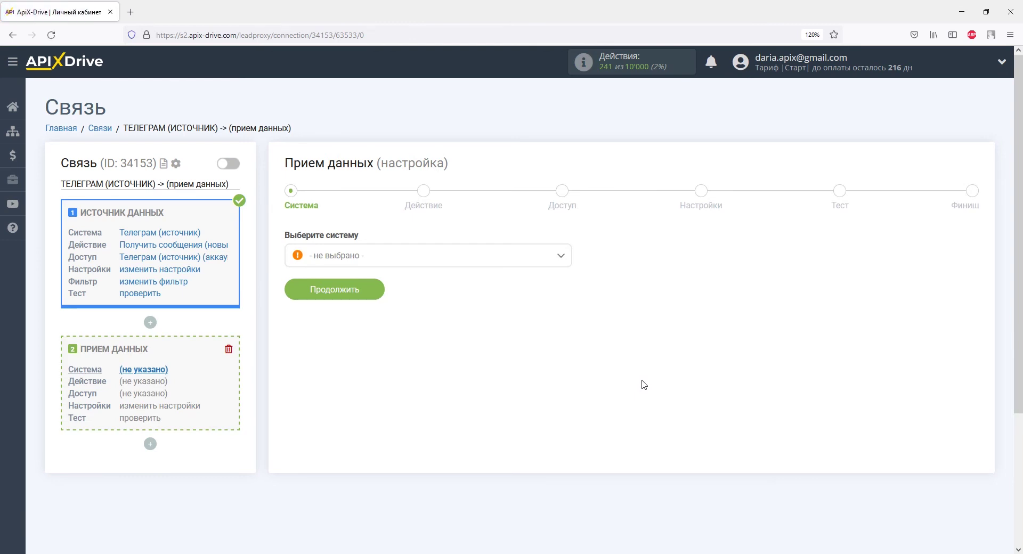
left_click(561, 255)
left_click_drag(566, 275, 567, 409)
left_click(334, 371)
left_click(361, 292)
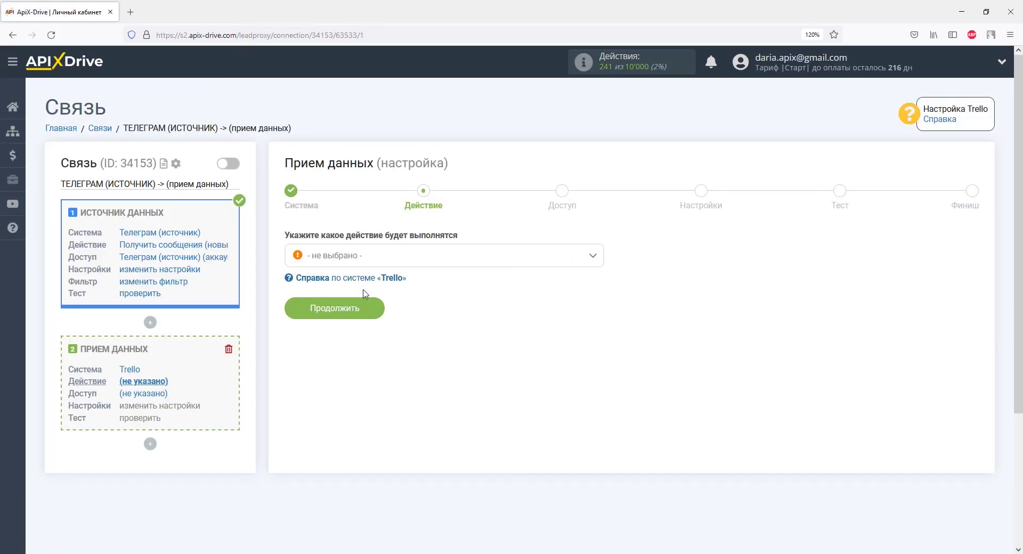
Step: Set the Trello action to Создать карточку and proceed to account access
left_click(389, 258)
left_click(384, 320)
left_click(373, 310)
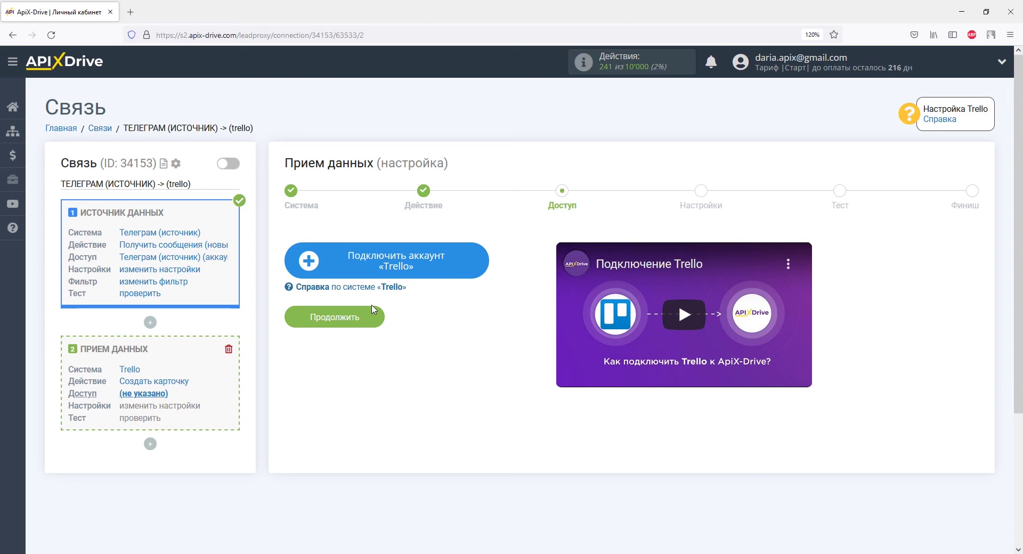
Step: Sign in to Trello through Atlassian with the account e-mail and password, then allow ApiX Drive access
left_click(337, 269)
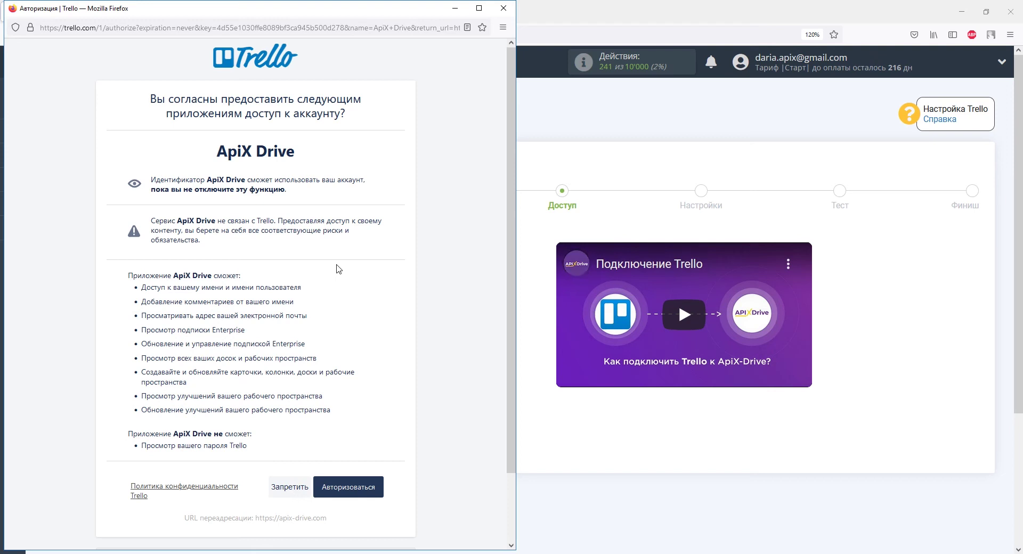
left_click(346, 487)
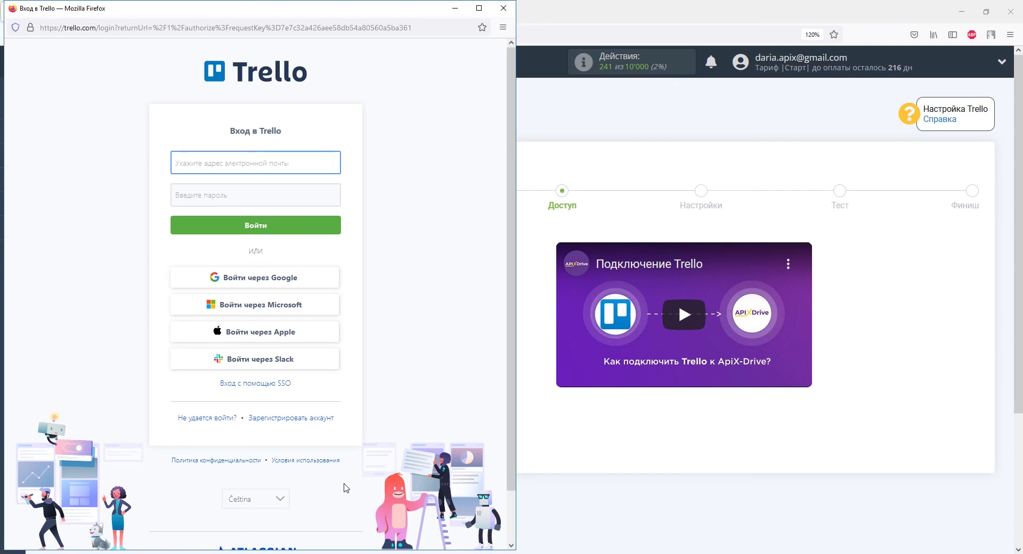
left_click(260, 200)
type("•••••••••••")
key("Return")
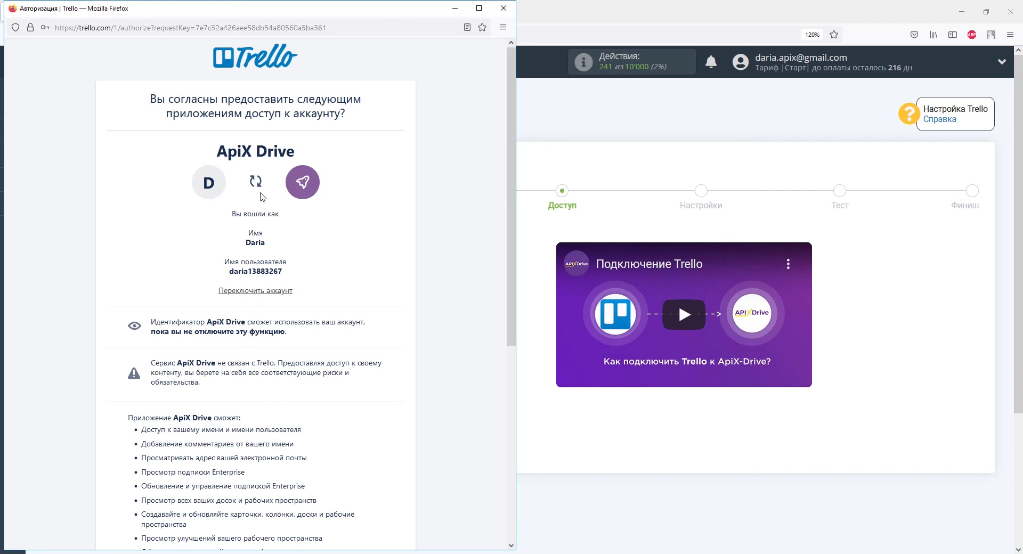
scroll(261, 196, "down", 6)
left_click(359, 405)
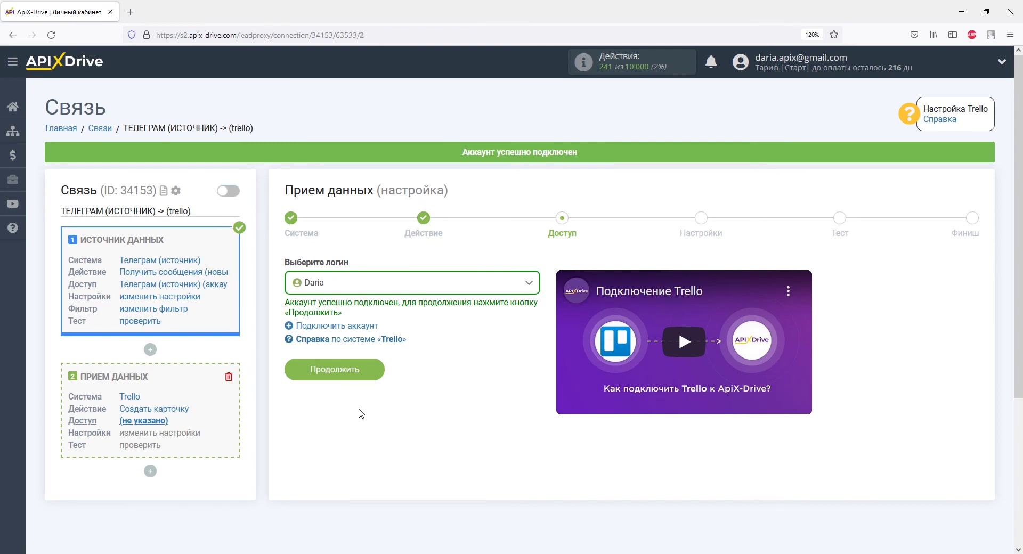
Step: Target board ApiX-Drive 1 and list Список дел, and assign cards to the connected user
left_click(366, 368)
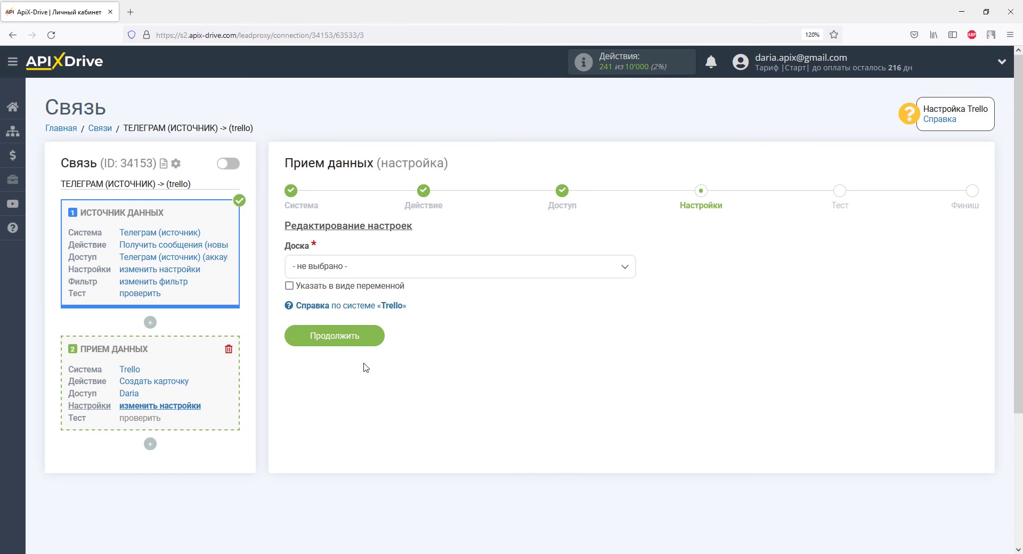
left_click(365, 268)
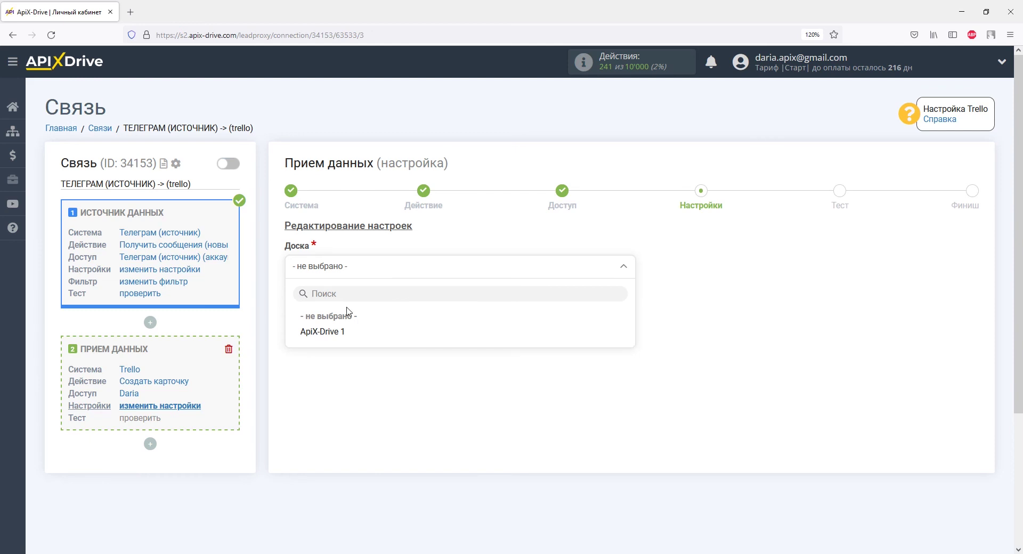
left_click(334, 334)
left_click(337, 334)
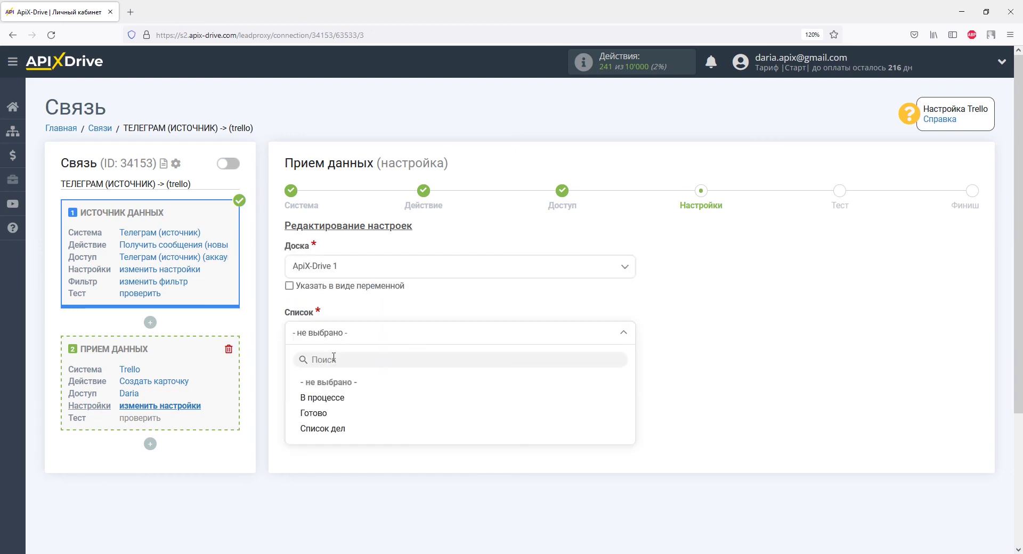
left_click(330, 430)
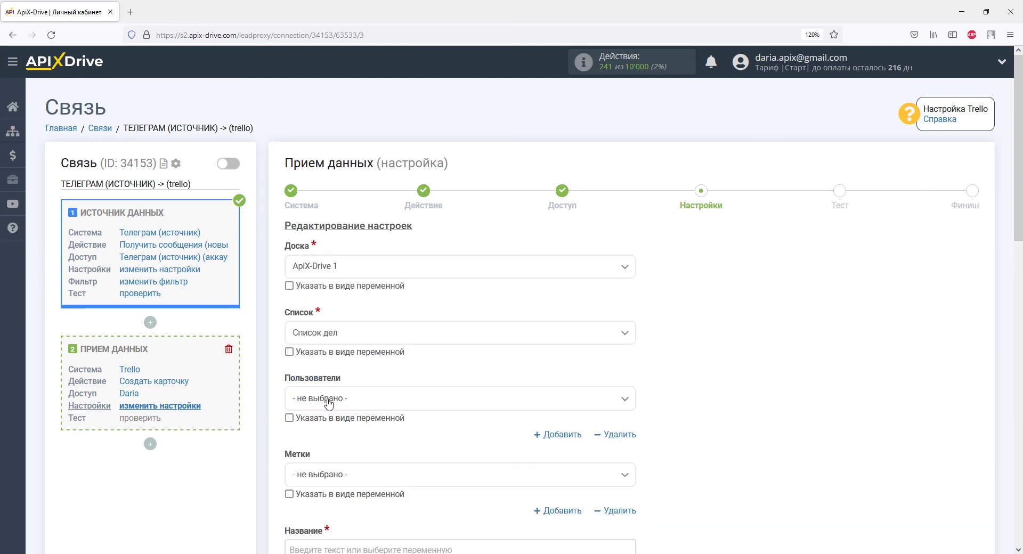
left_click(329, 408)
left_click(310, 463)
scroll(316, 464, "down", 5)
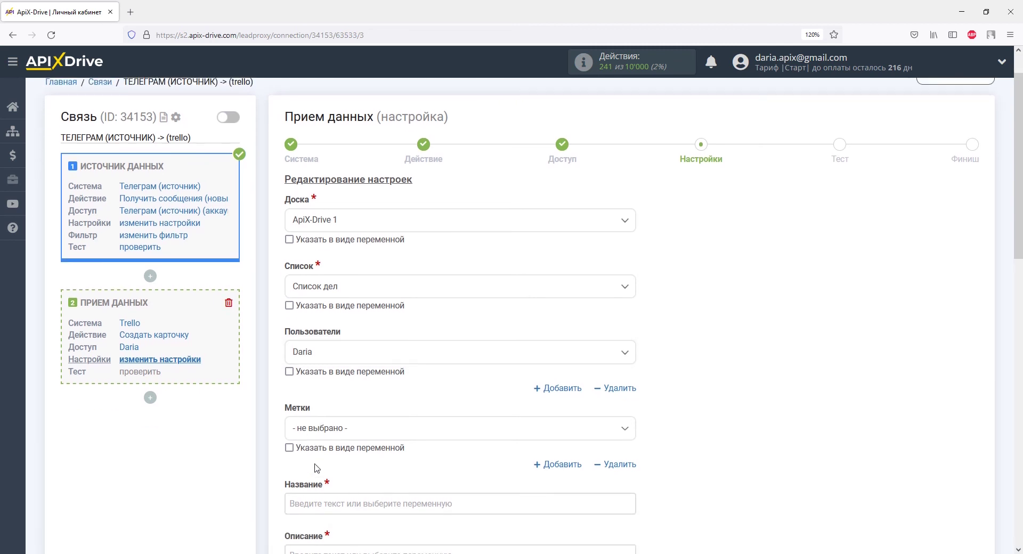
left_click(317, 282)
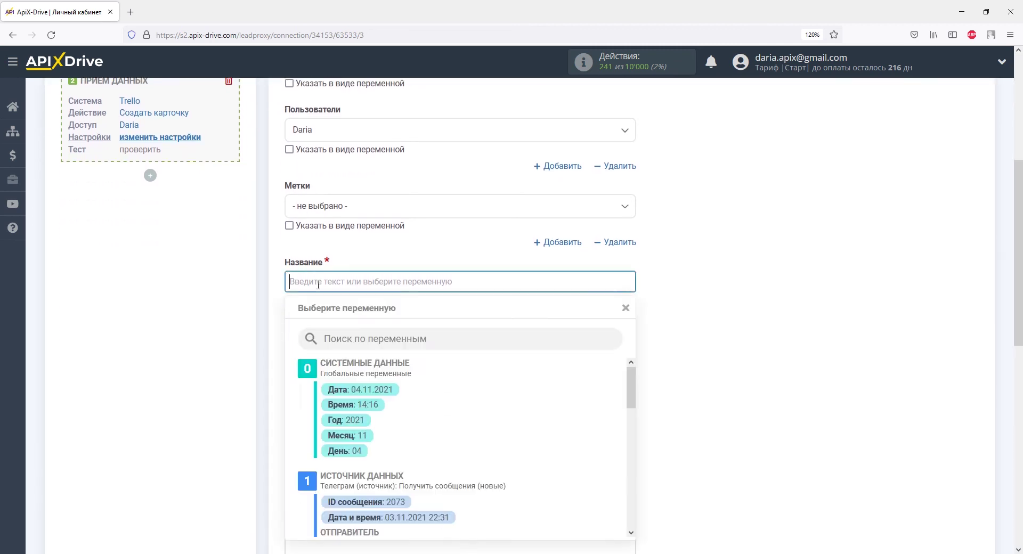
scroll(379, 299, "down", 3)
left_click_drag(631, 264, 631, 301)
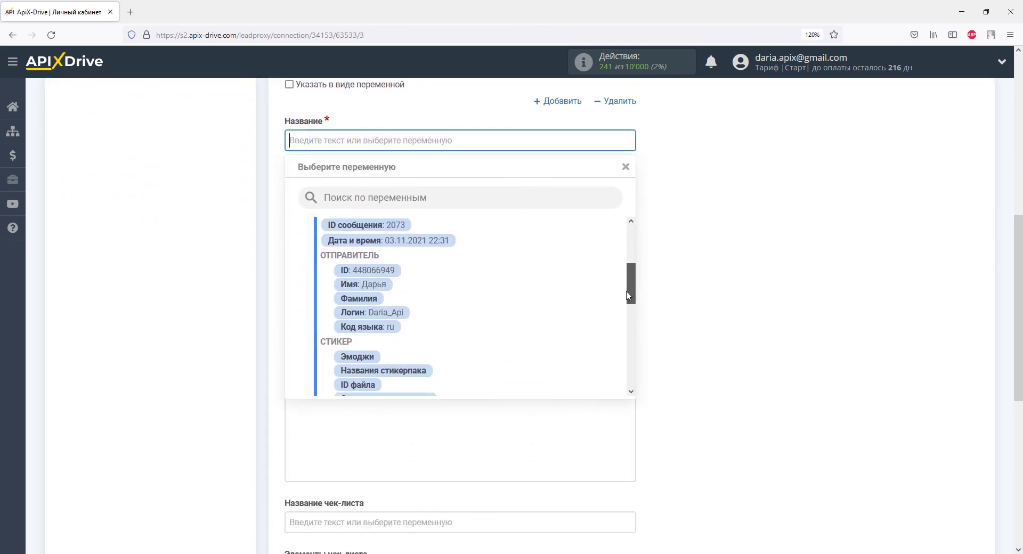
Step: Title cards 'Обращение из Телеграм:' plus the sender's name, and start the description with the name
left_click(392, 286)
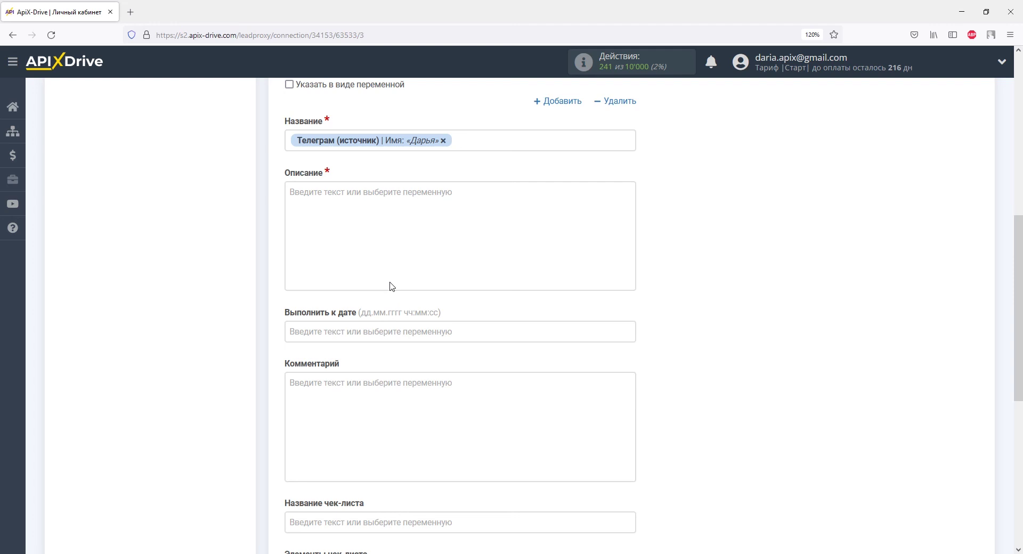
type("Обращение")
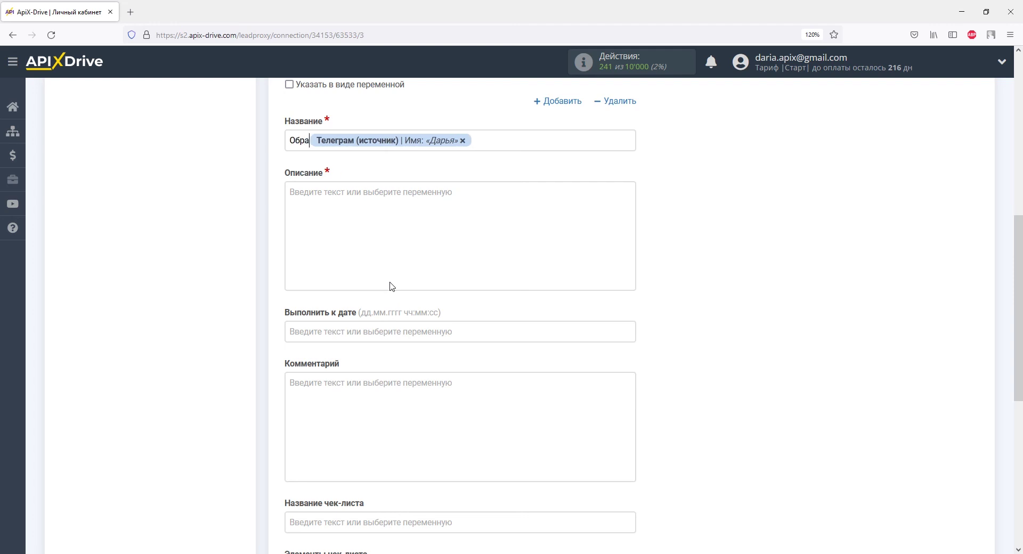
type(" из Телеграм:")
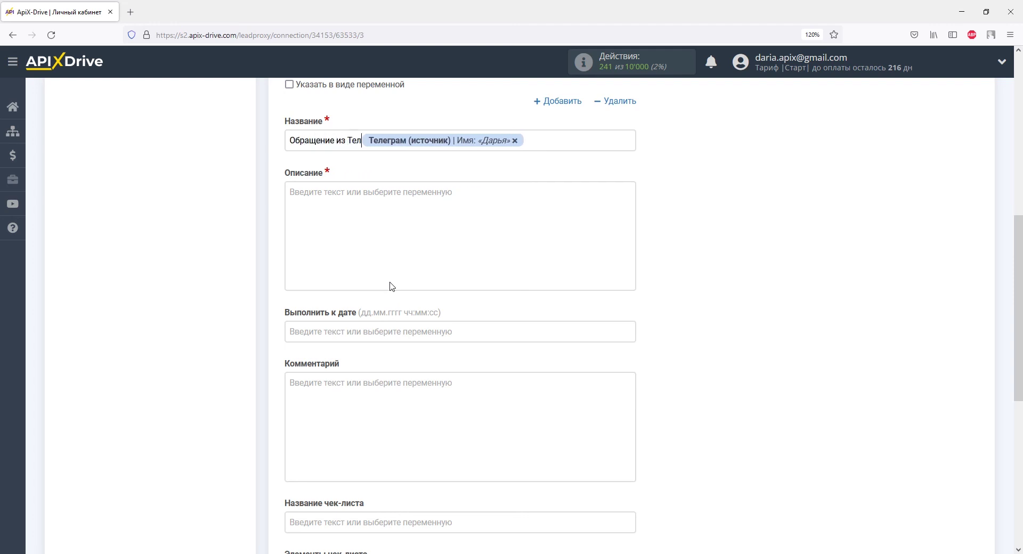
left_click(387, 285)
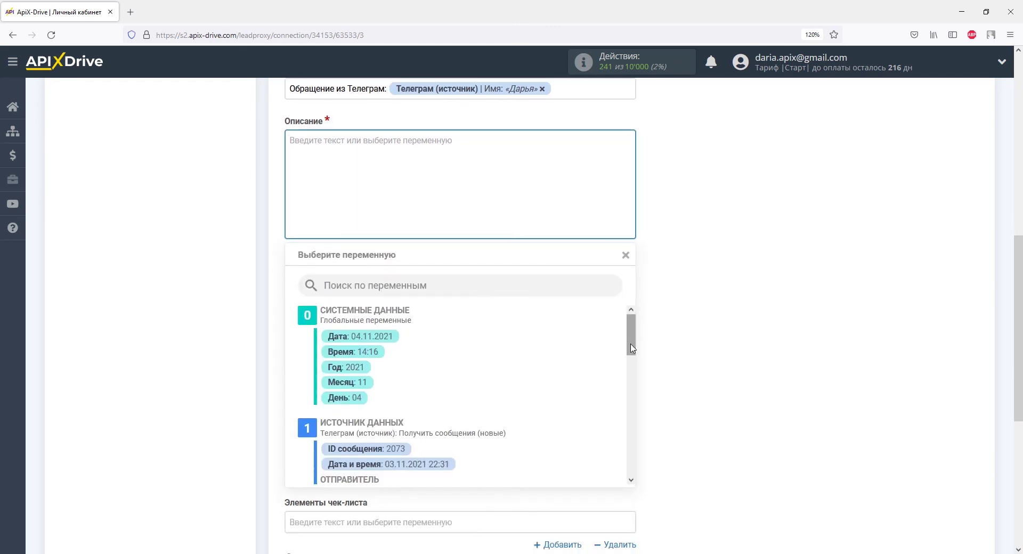
scroll(631, 336, "down", 5)
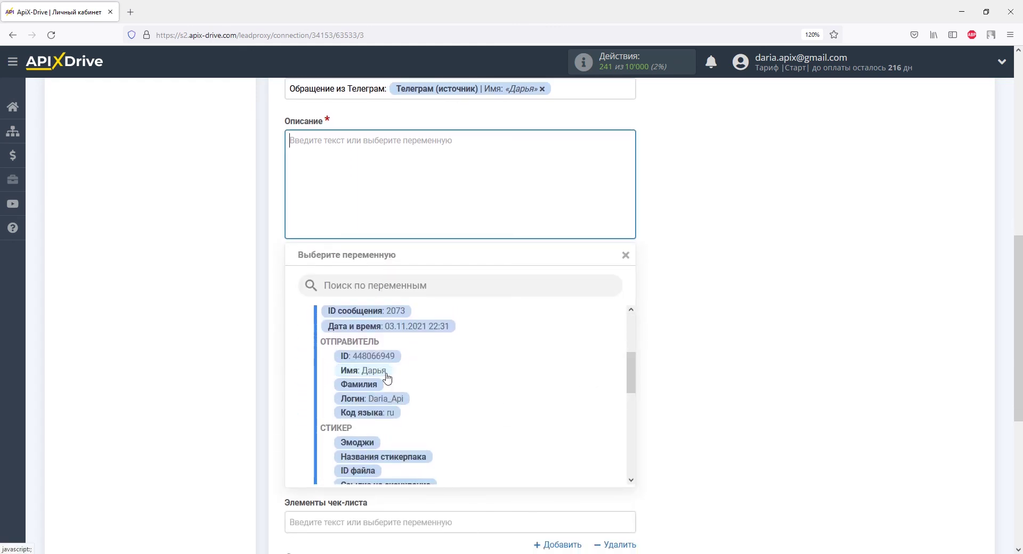
left_click(388, 373)
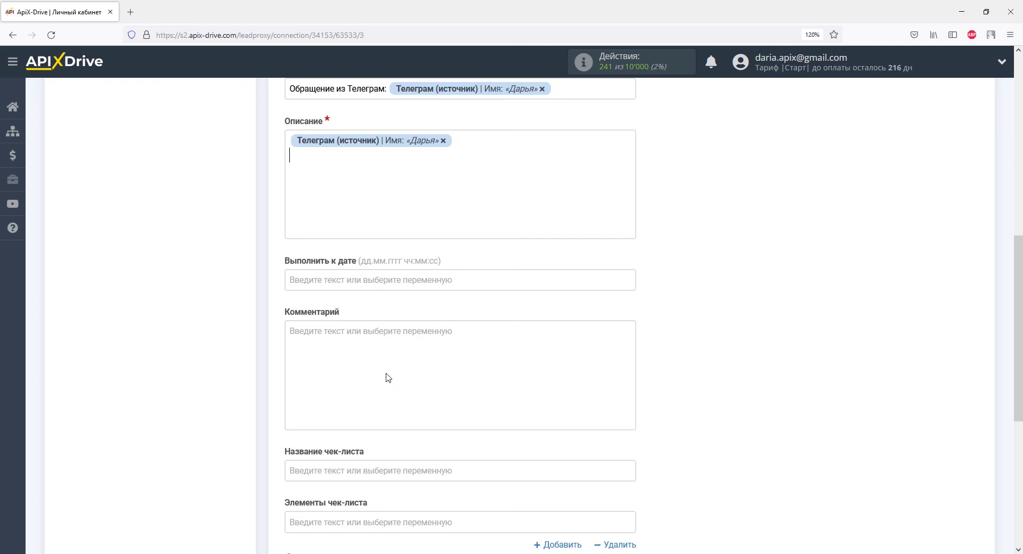
Step: Add 'ID:' with the sender ID and 'Обращение:' with the message text to the description
type("ID:")
left_click(379, 213)
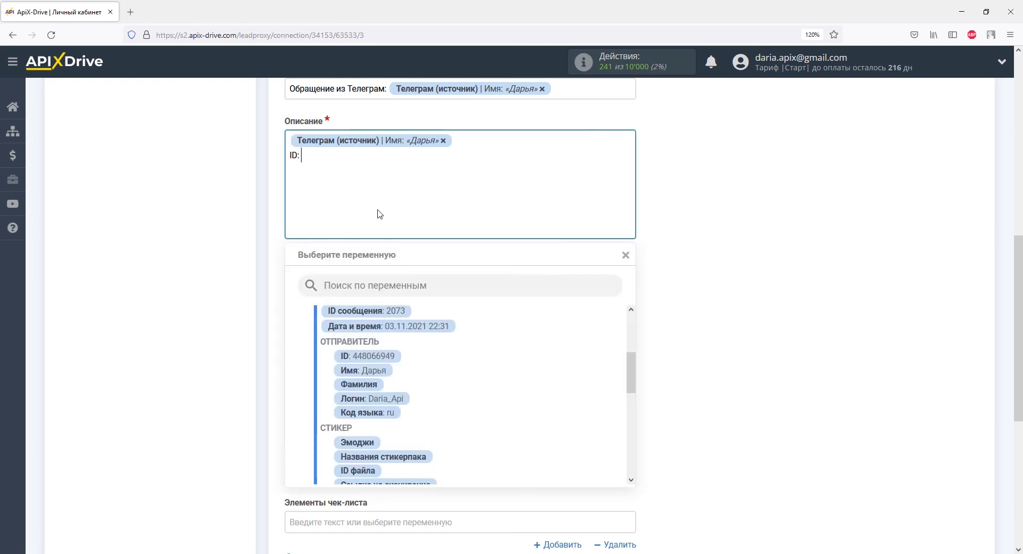
left_click(386, 356)
key("Return")
type("Обращение:")
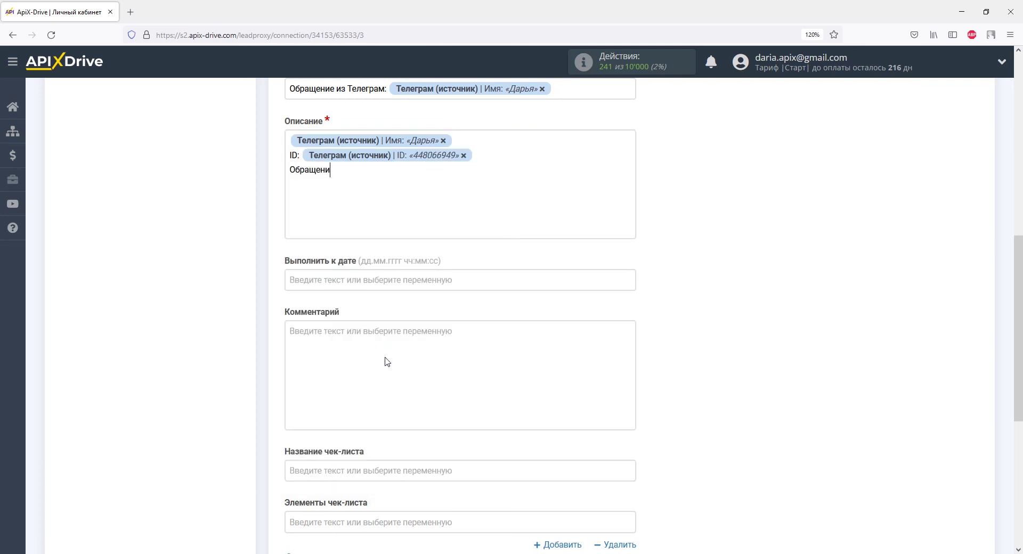
left_click(388, 202)
left_click_drag(629, 368, 630, 405)
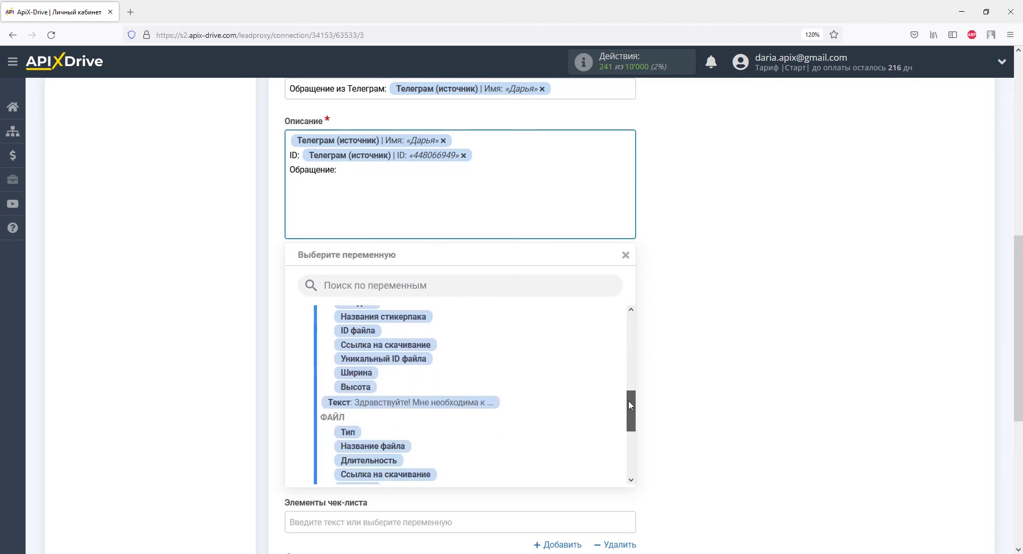
left_click(465, 402)
left_click(411, 281)
scroll(408, 288, "down", 3)
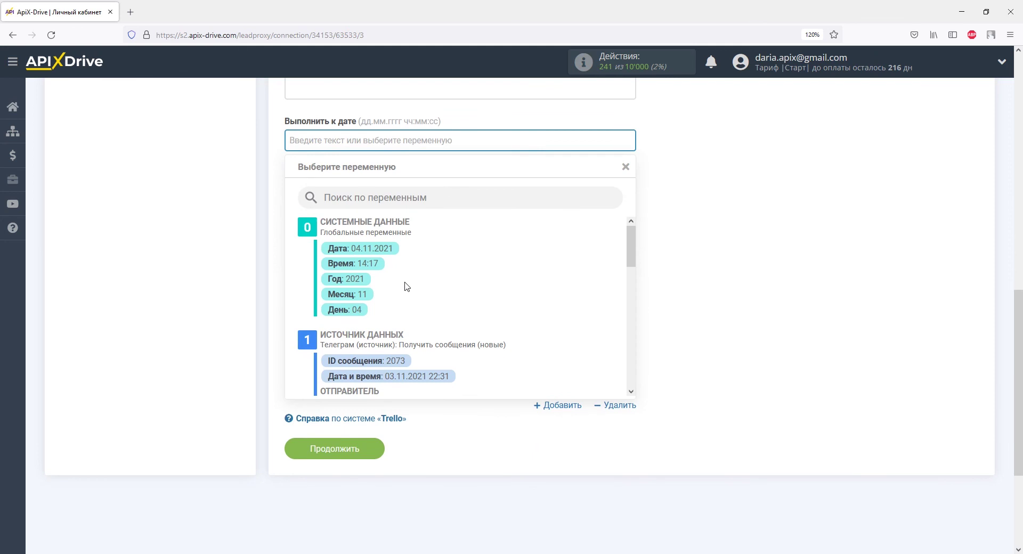
Step: Set the due date to the system Дата and Время variables, then send a test card to Trello
left_click(391, 253)
left_click(481, 142)
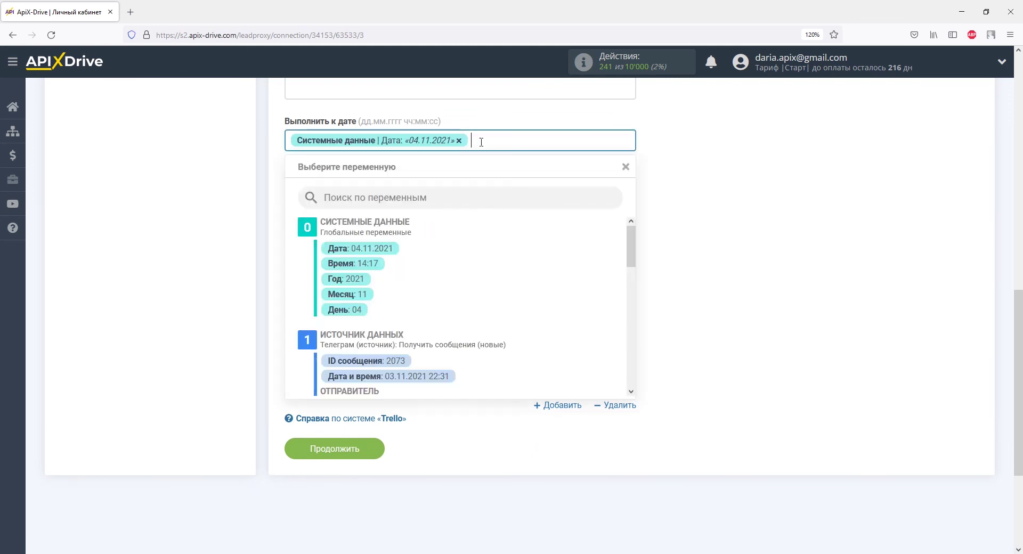
left_click(378, 263)
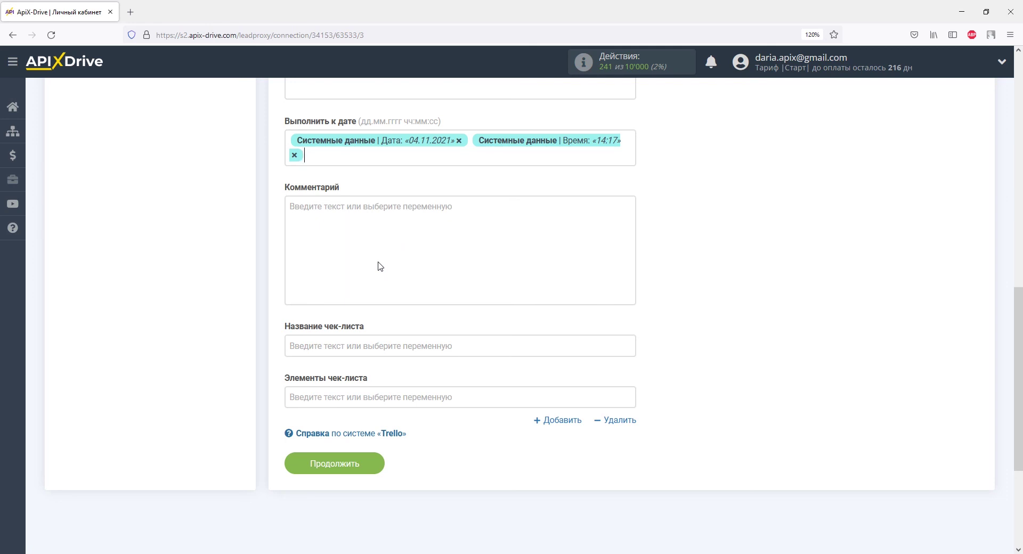
left_click(374, 462)
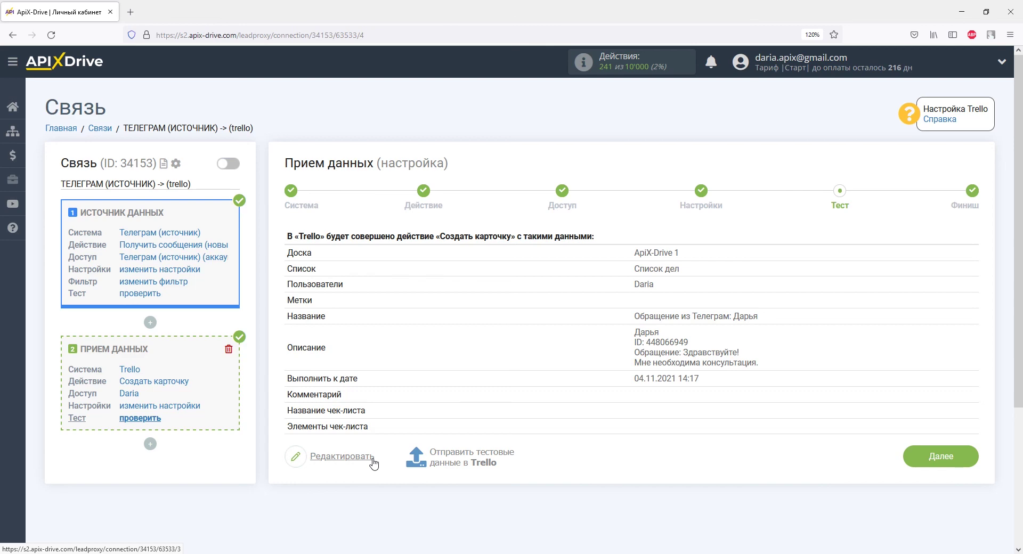
left_click(457, 458)
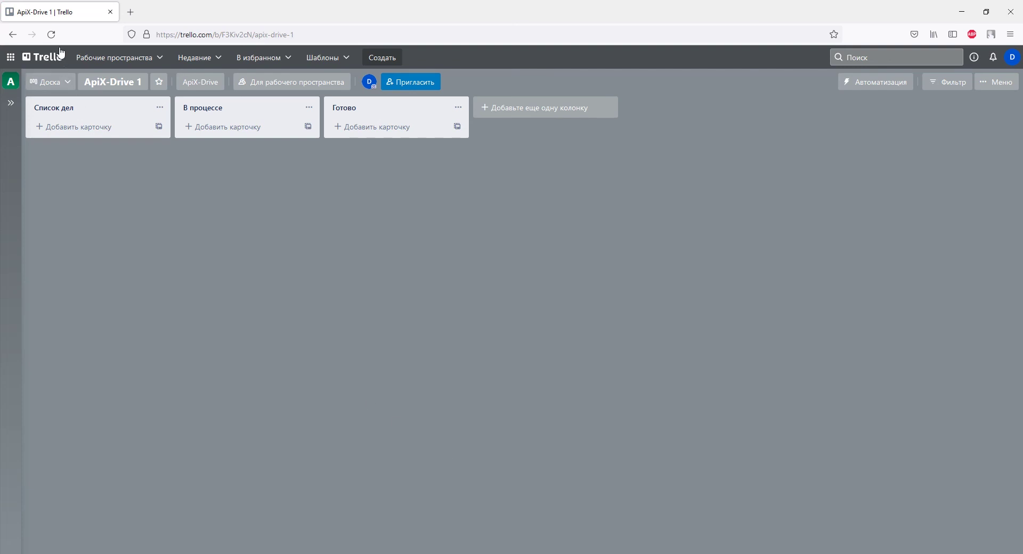
Step: Reload the Trello board, check the new test card in Список дел, then proceed to Finish
left_click(51, 35)
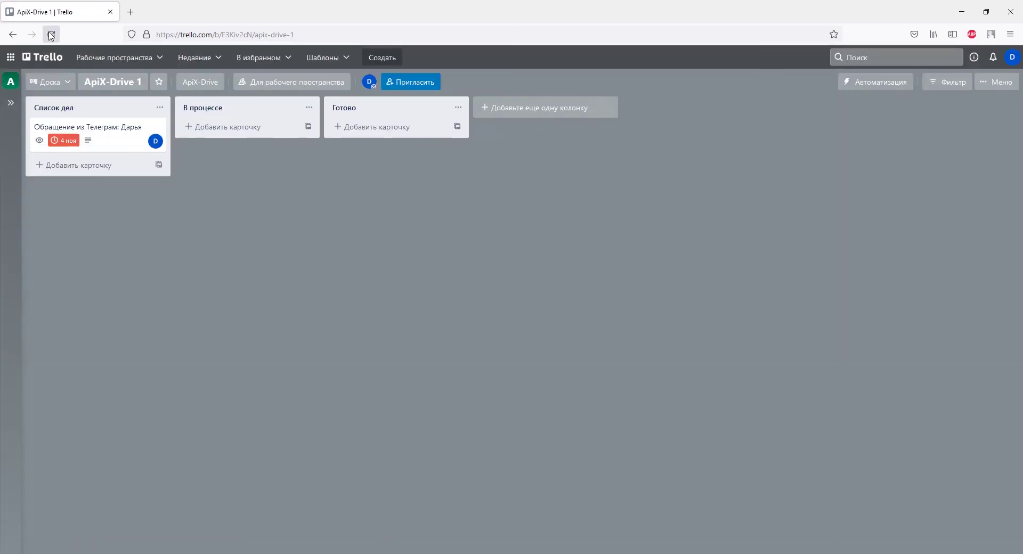
left_click(106, 131)
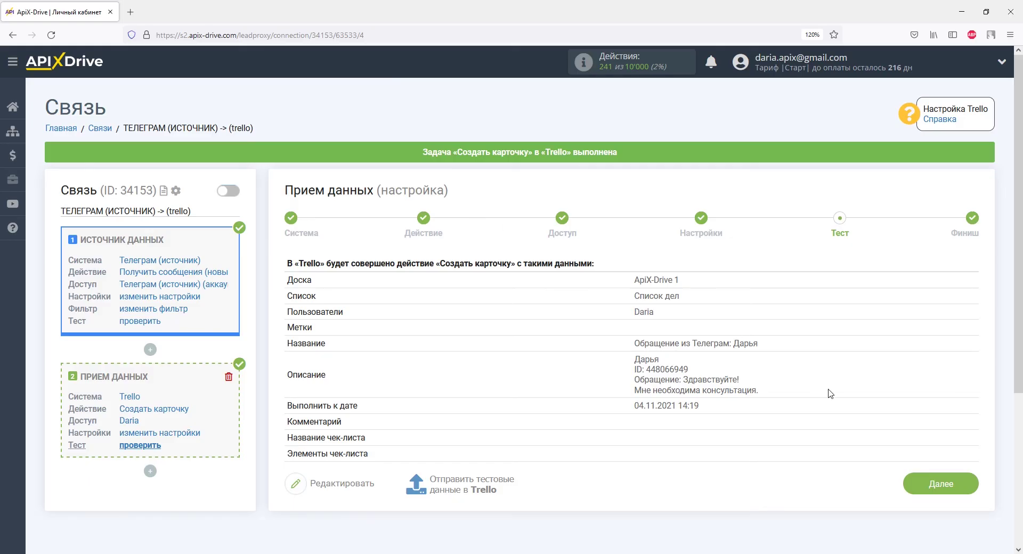
left_click(926, 486)
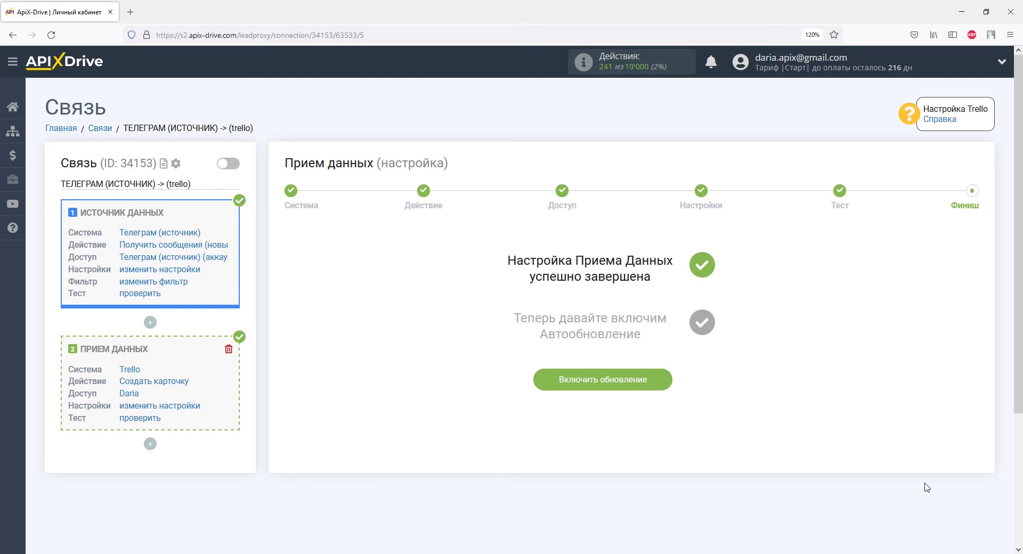
Step: Enable auto-update for the connection and set its interval to 5 минут
left_click(655, 382)
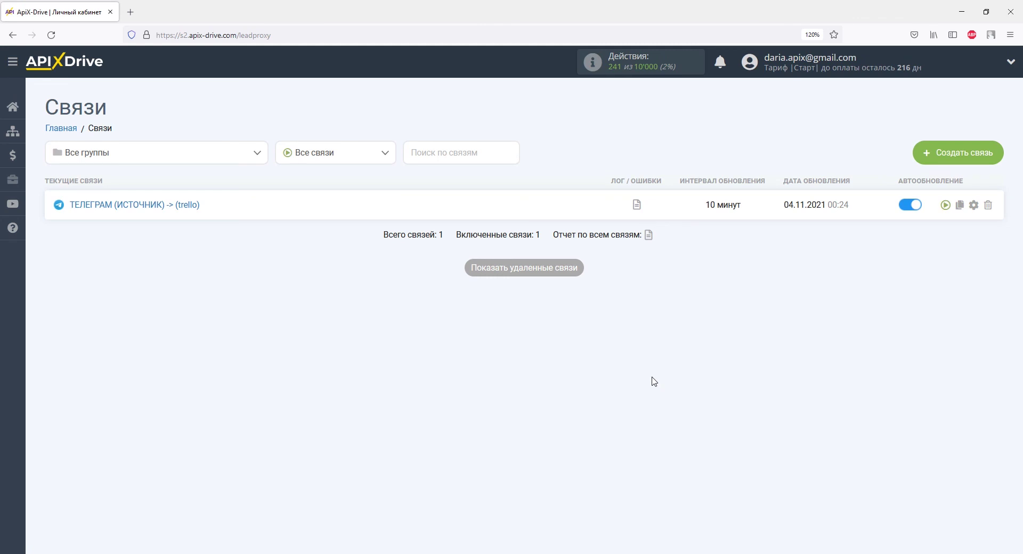
left_click(974, 204)
left_click(639, 307)
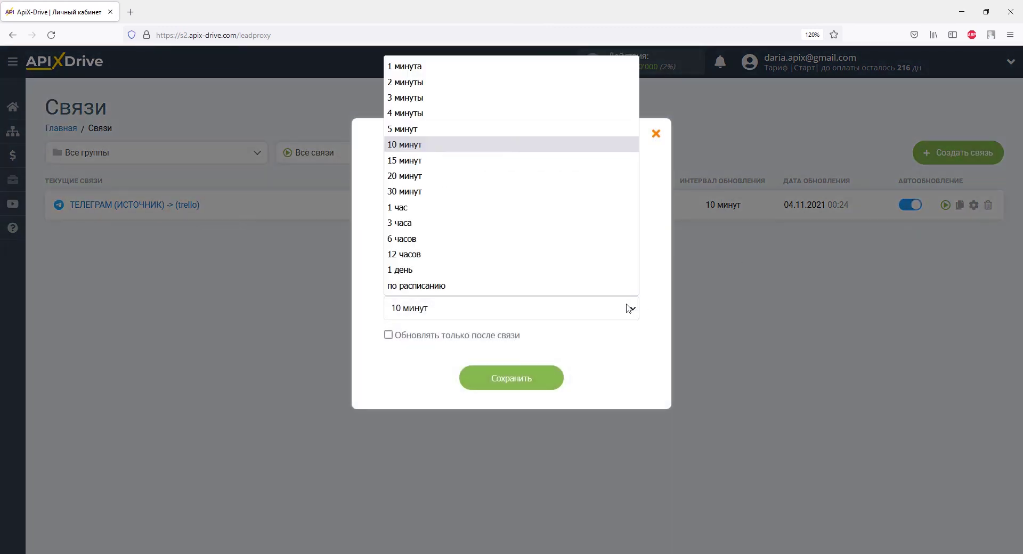
left_click(551, 132)
left_click(539, 381)
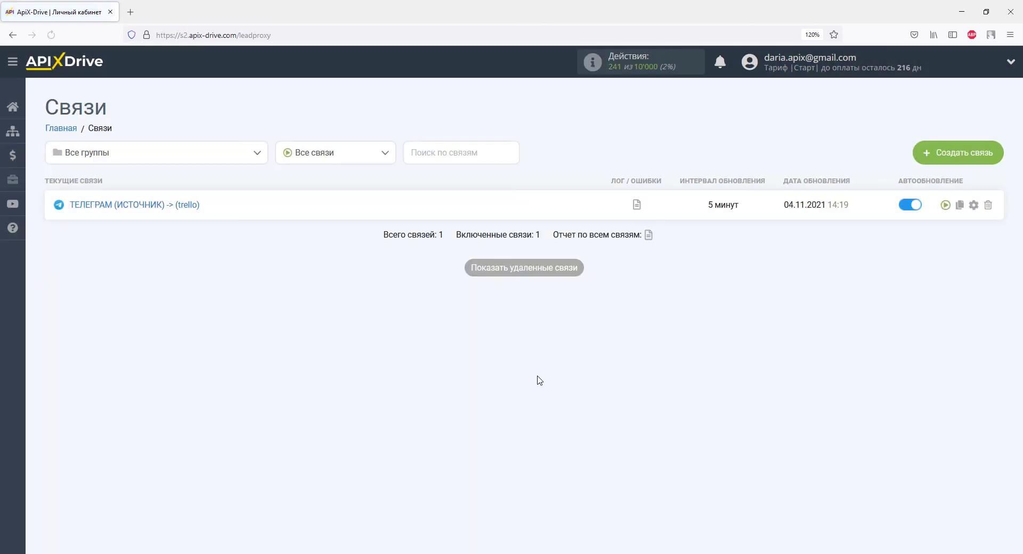